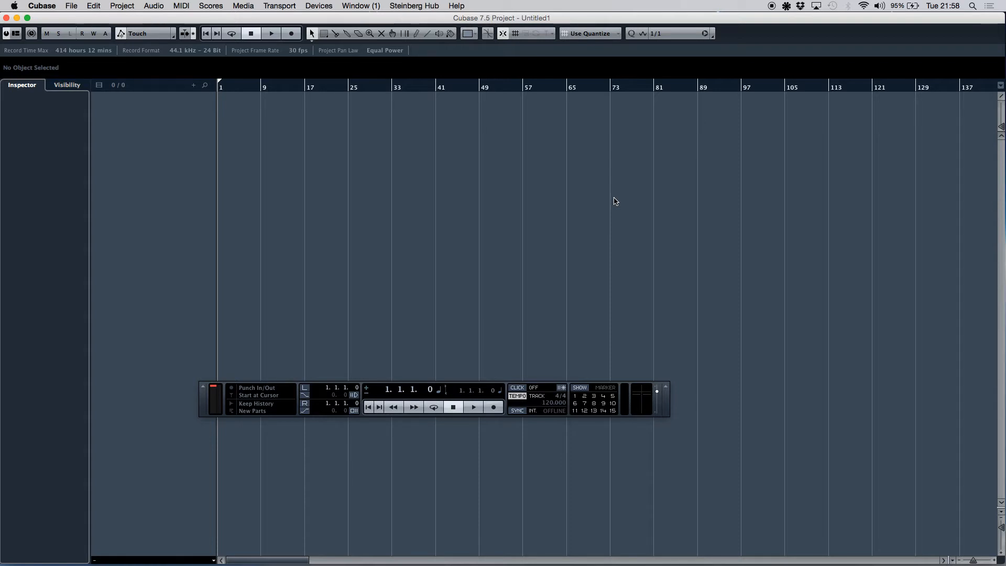
Switch the project tempo to fixed mode, set it to 170 BPM, and close the transport panel.
click(658, 388)
drag(226, 388, 259, 282)
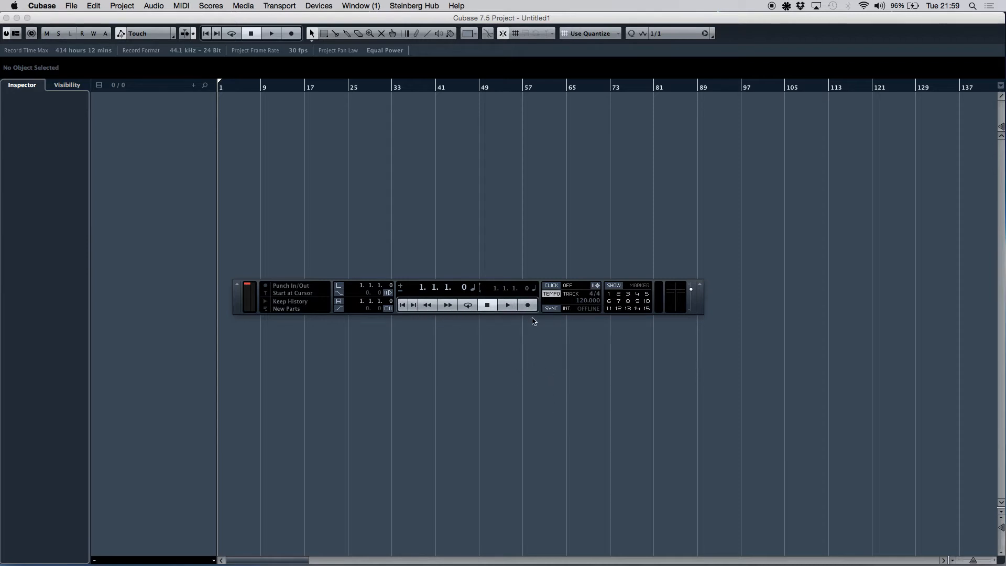
click(554, 296)
double_click(584, 300)
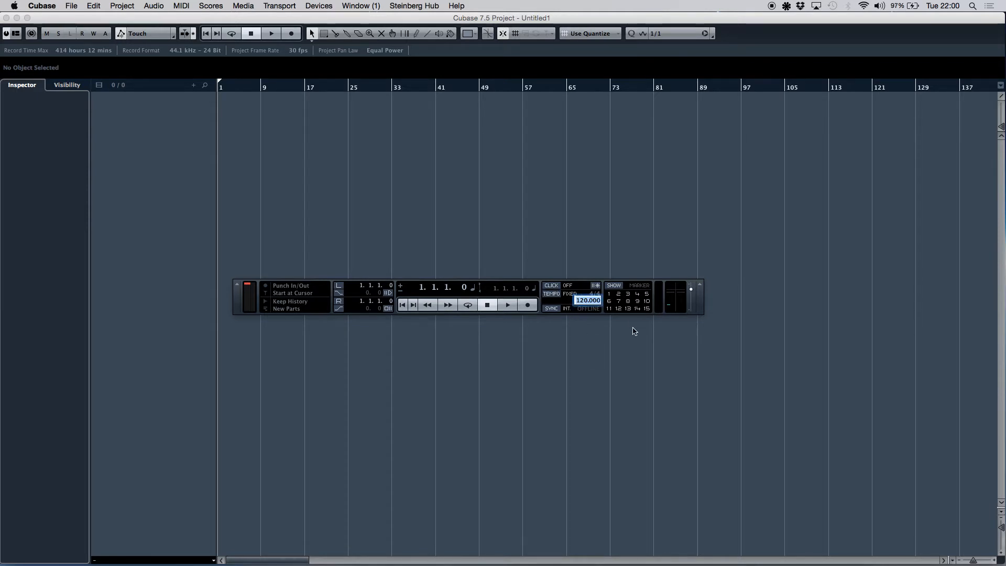
text(170)
key(Return)
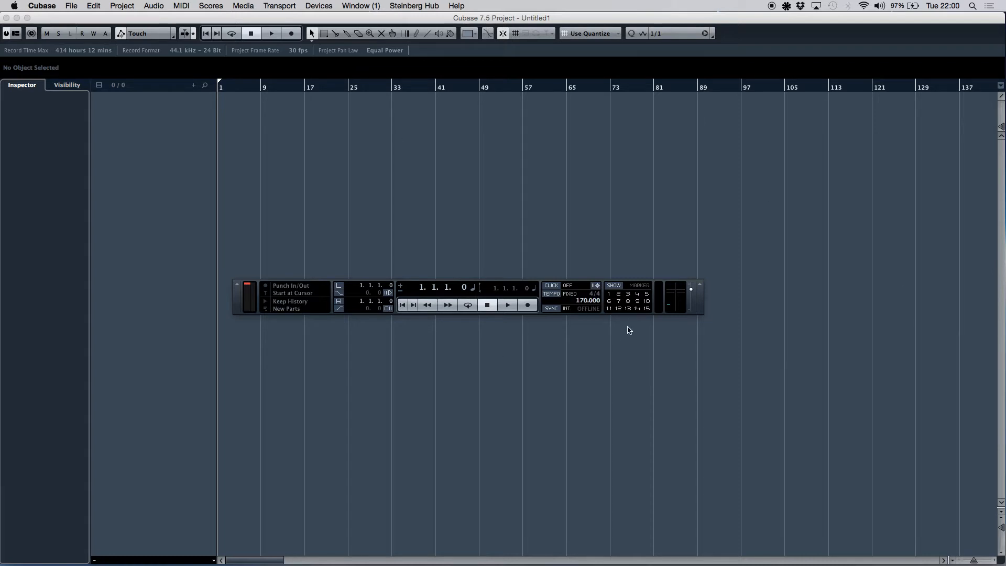
click(699, 285)
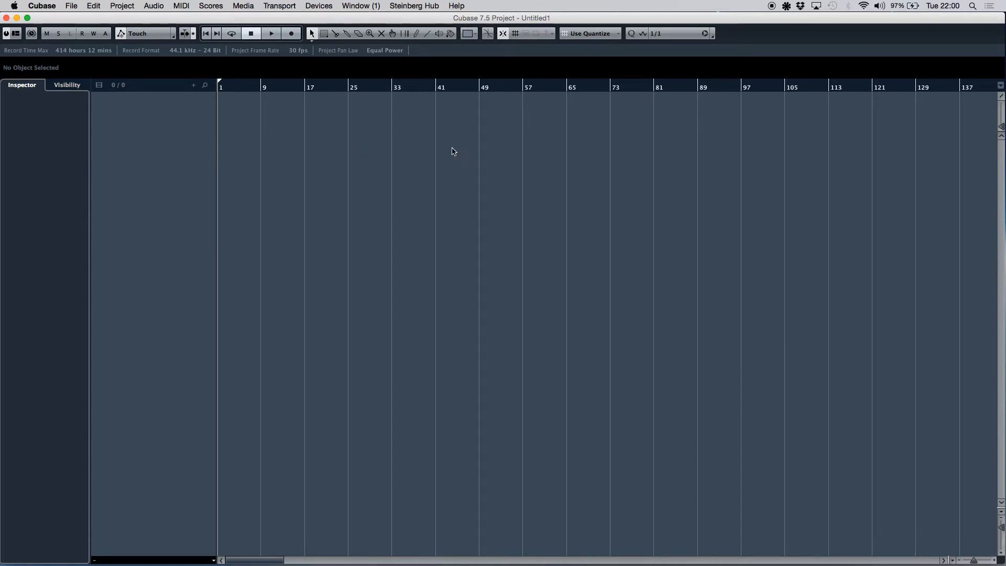
Add one stereo audio track named Kick to the empty project.
right_click(126, 149)
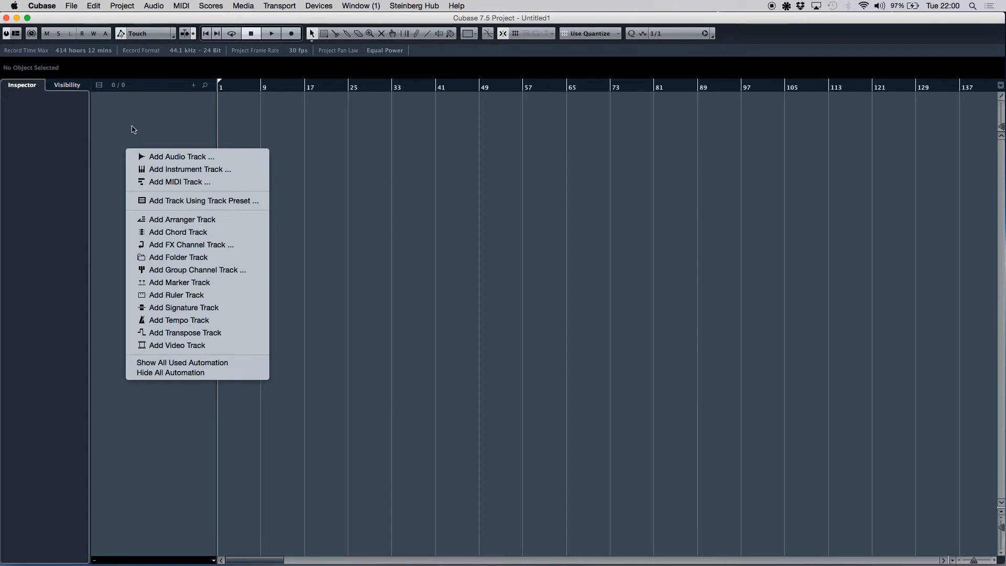
click(132, 125)
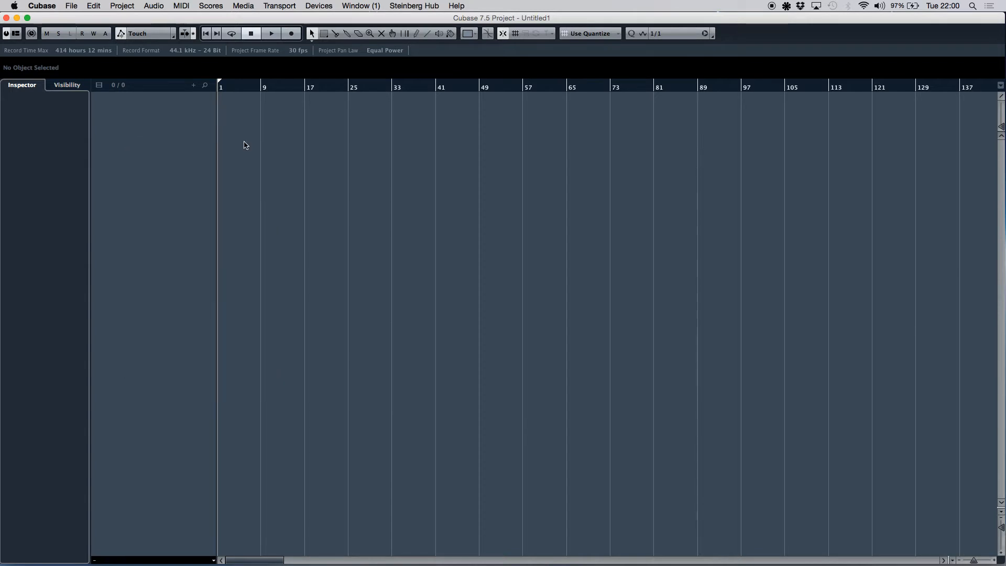
right_click(166, 151)
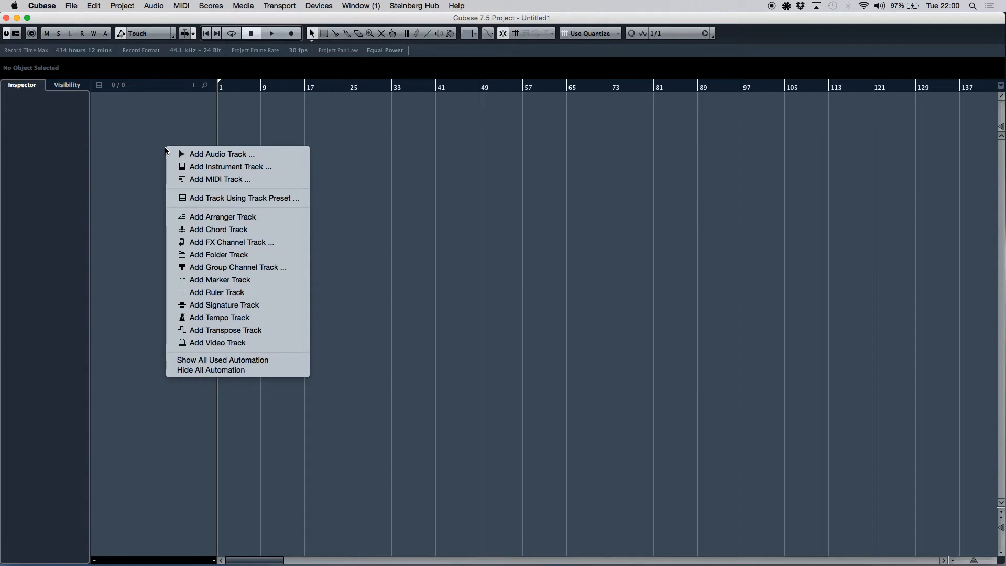
click(228, 155)
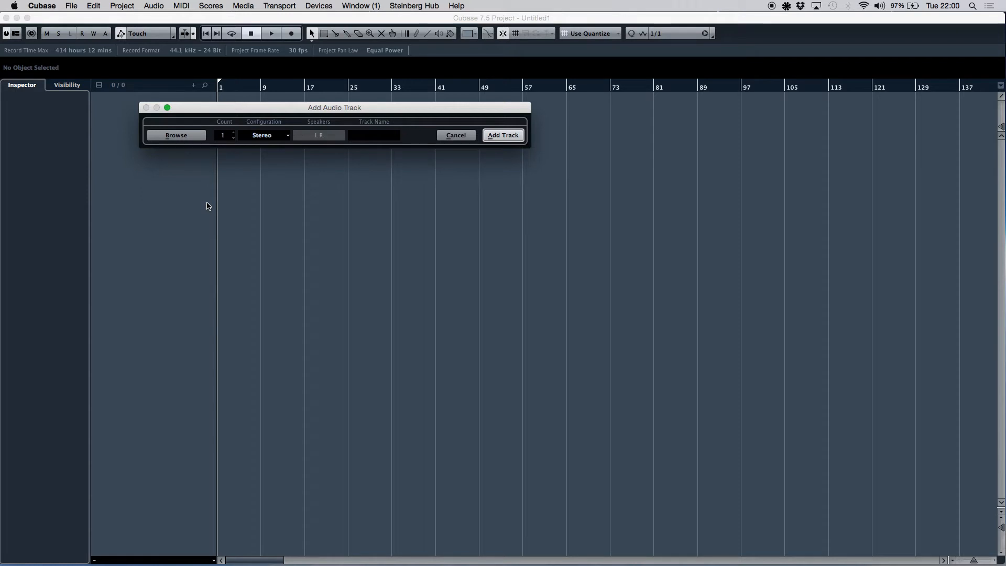
click(262, 138)
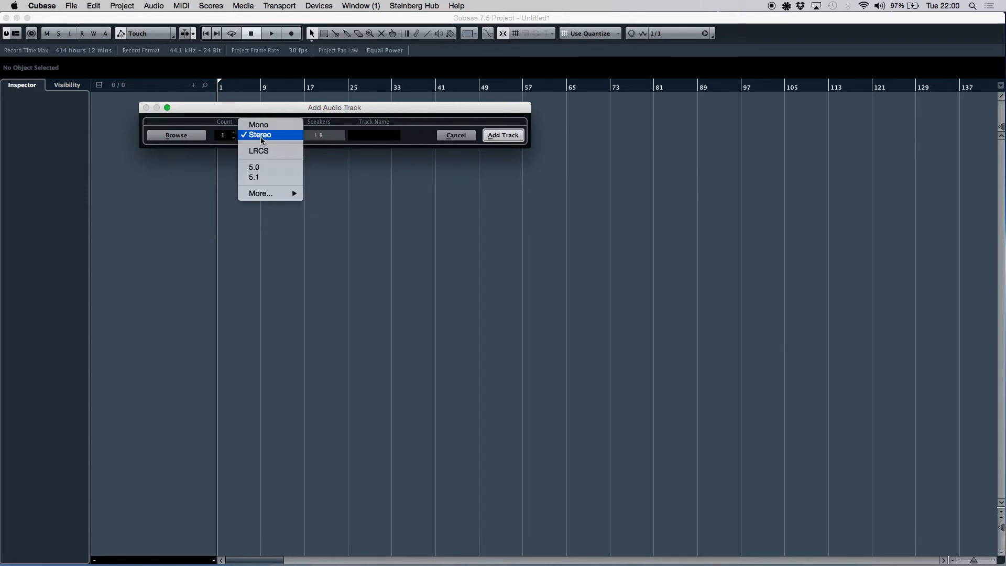
click(262, 138)
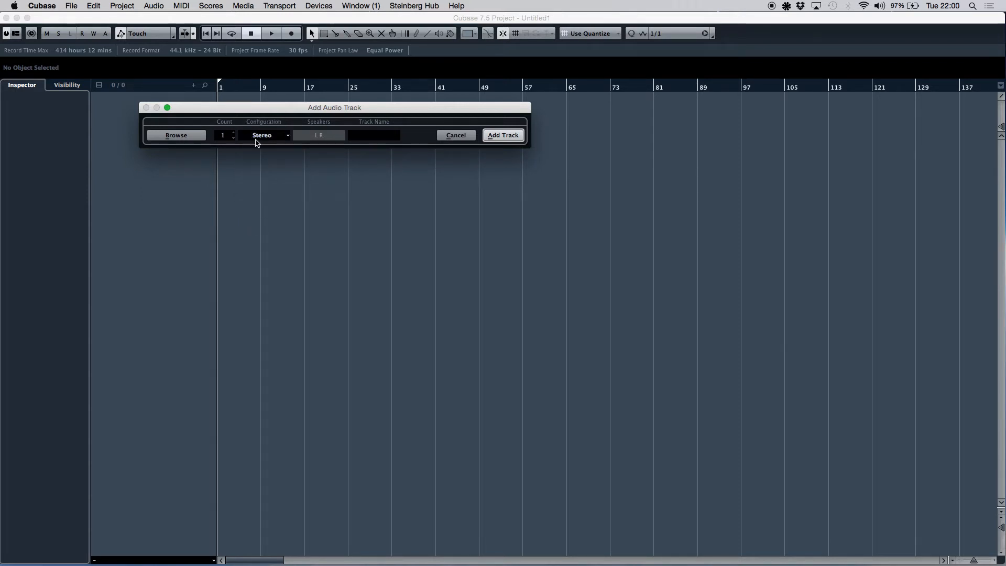
click(390, 139)
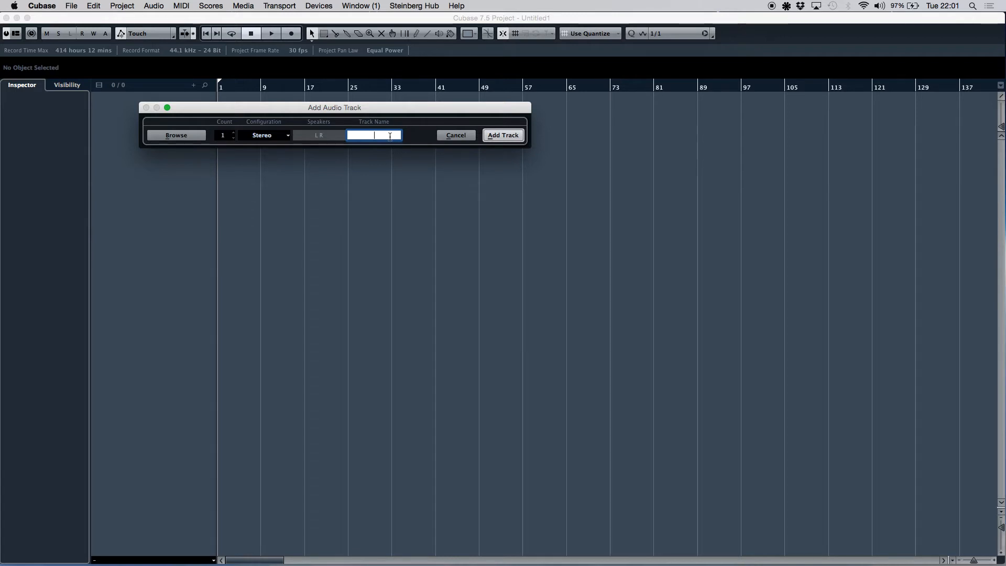
text(Kick)
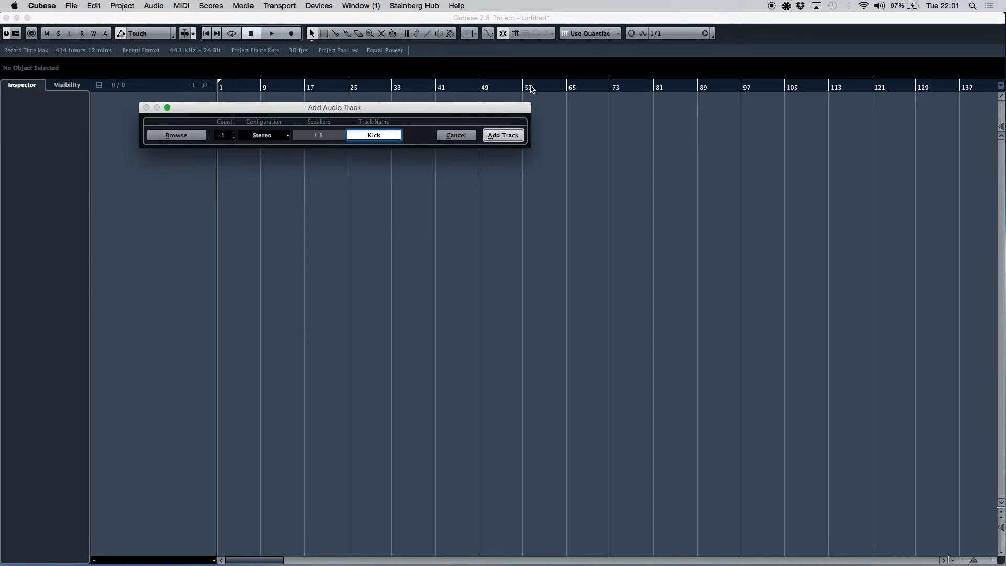
click(511, 139)
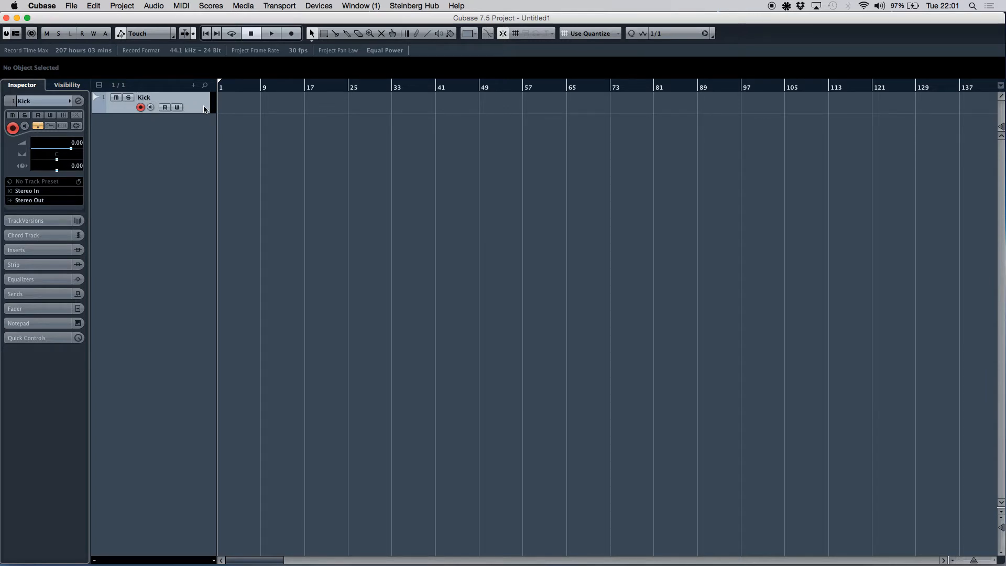
click(33, 201)
click(46, 253)
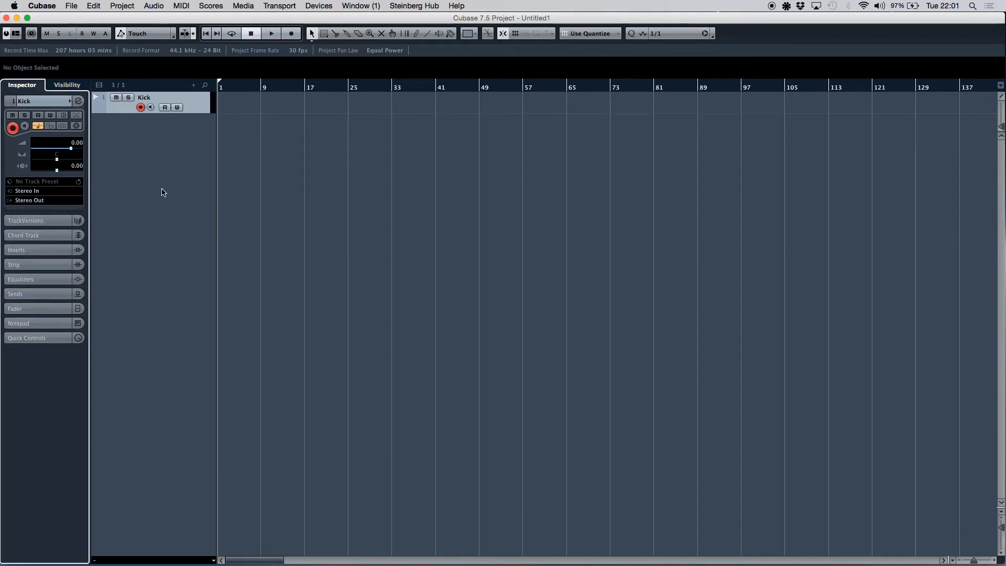
click(222, 89)
click(232, 89)
click(255, 89)
click(232, 87)
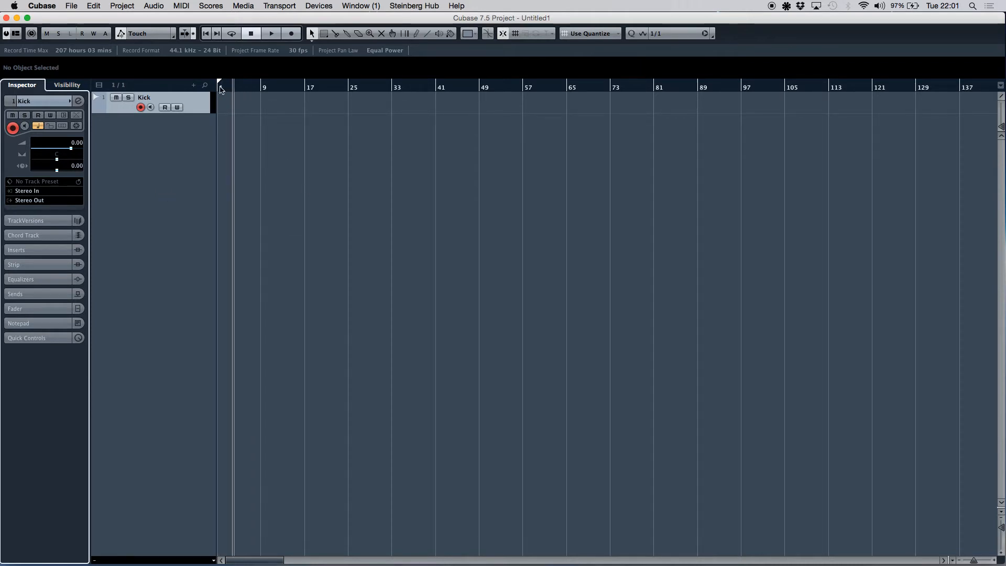
click(221, 89)
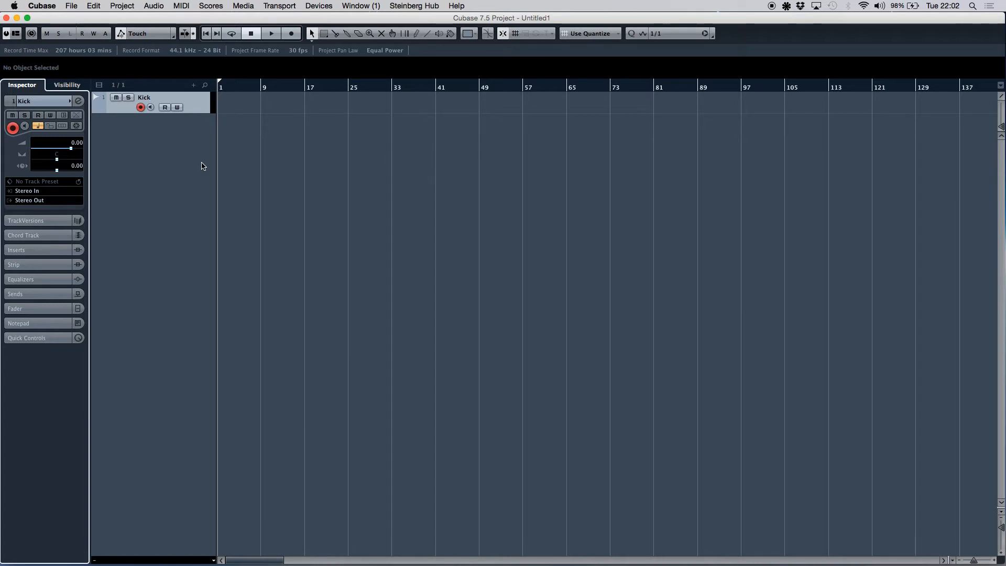
Open the media pool, move its window clear of the track list, and select the Audio folder.
key(super+p)
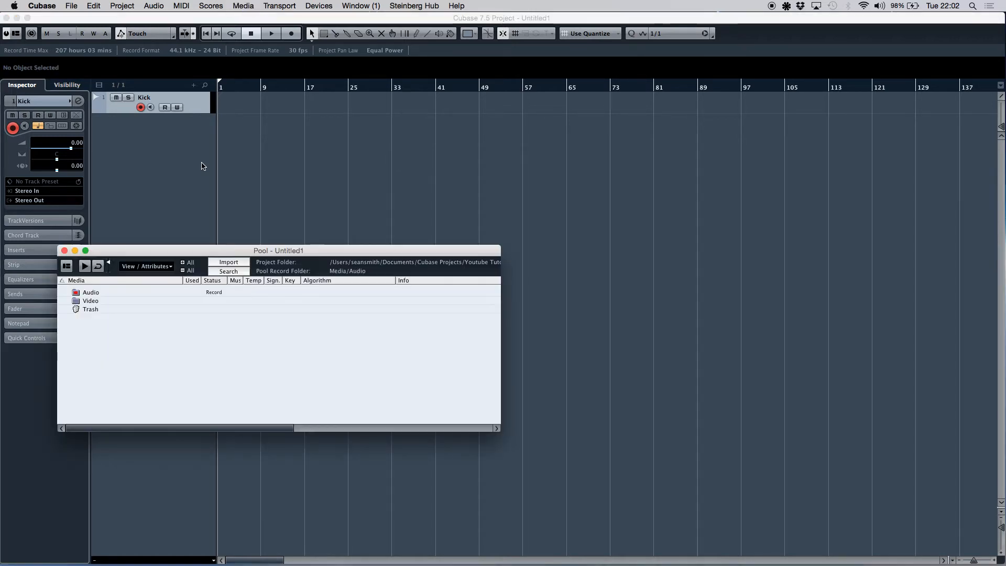
drag(336, 252, 560, 150)
click(315, 192)
click(317, 202)
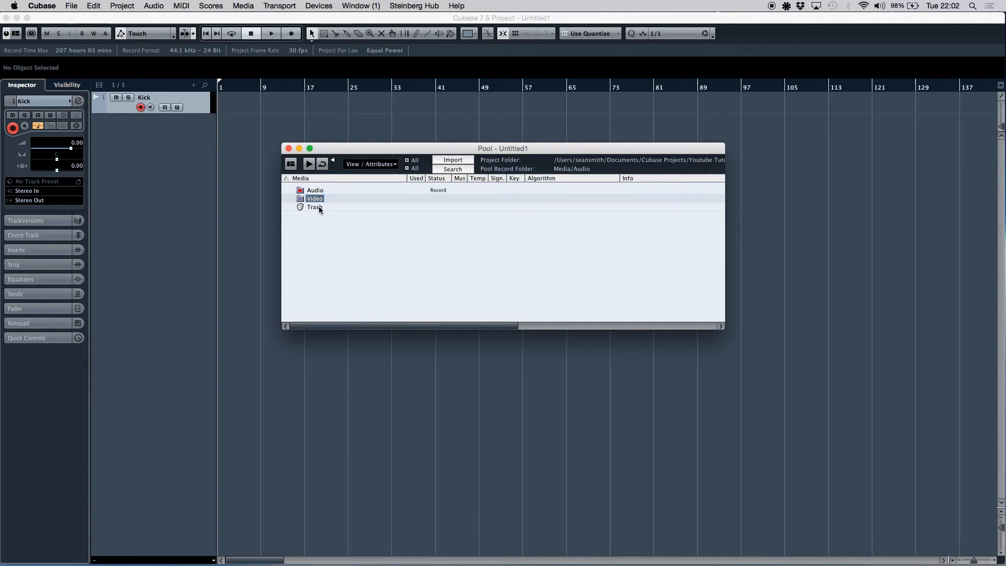
key(Up)
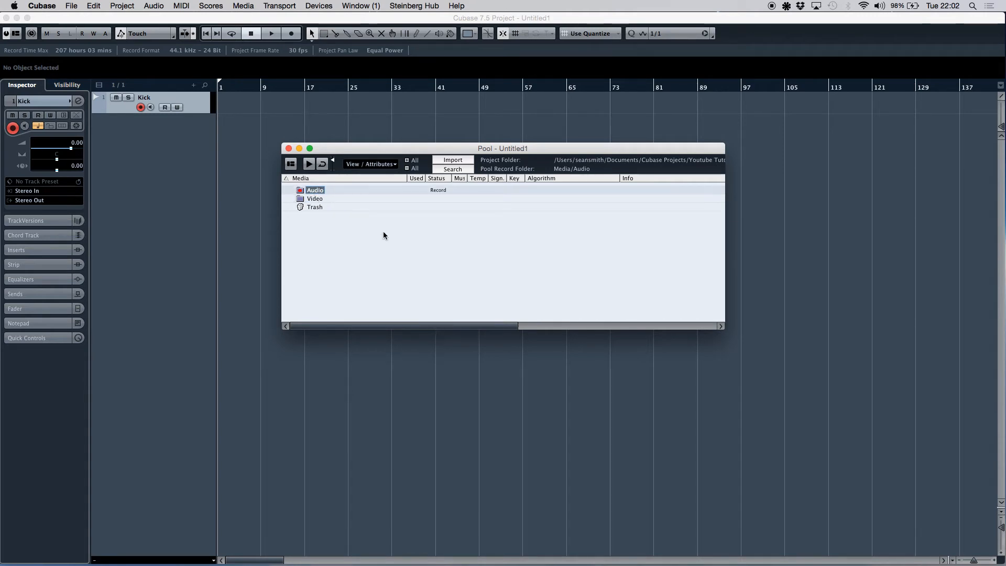
Import VEC4 Clubby Kicks 001.wav into the pool from Samples, VEC4 Bassdrums, VEC4 Clubby Kicks.
click(453, 160)
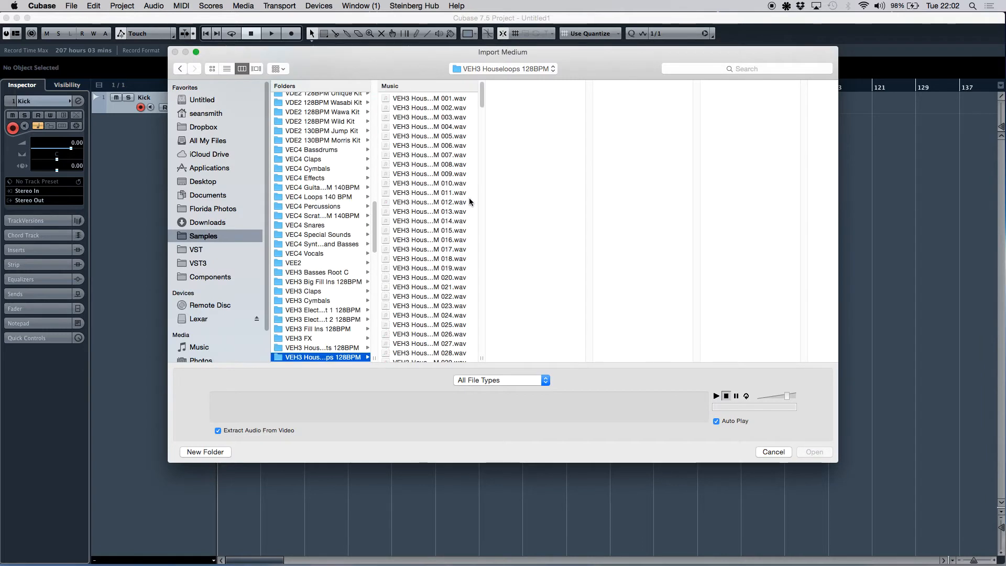
click(200, 239)
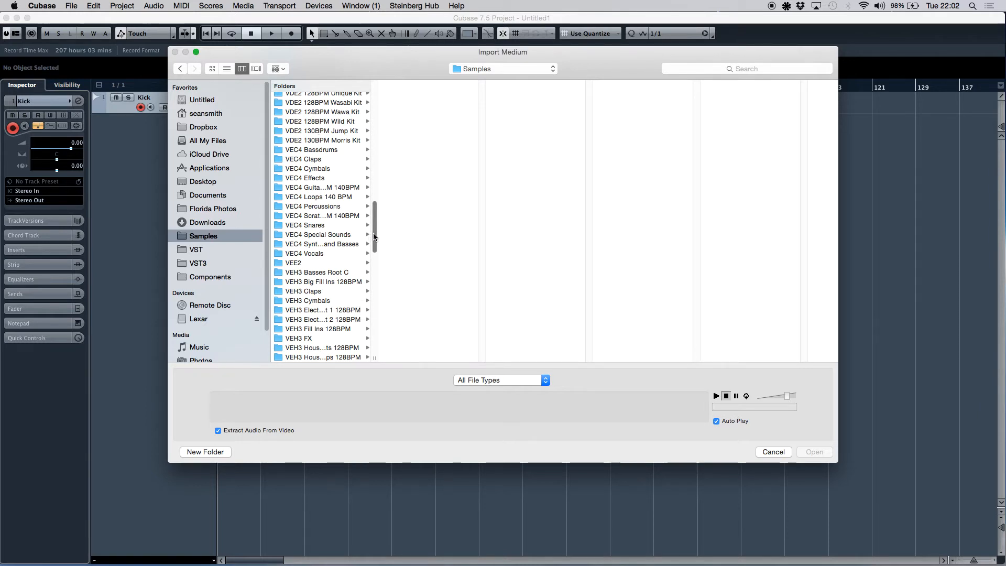
click(326, 151)
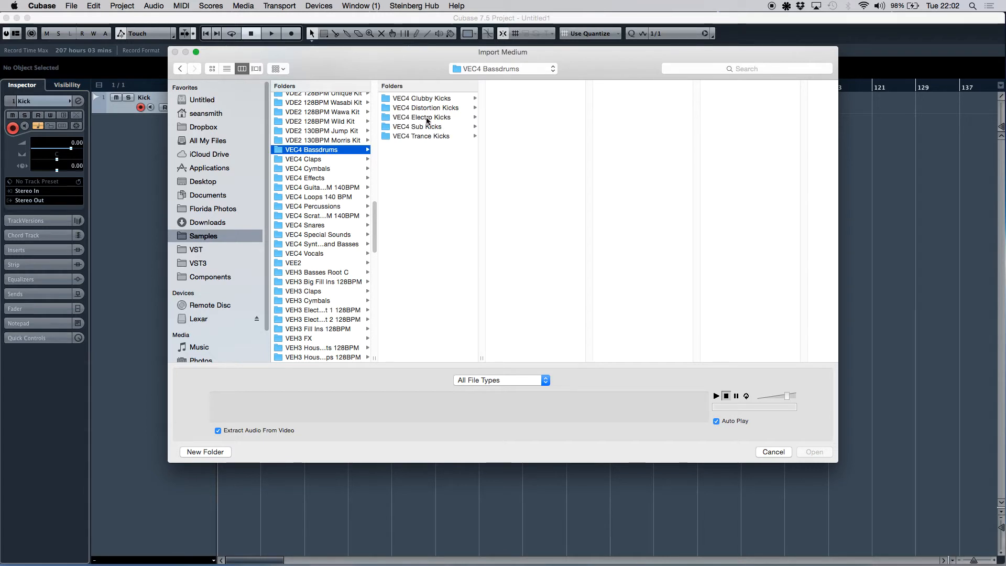
click(428, 100)
click(550, 99)
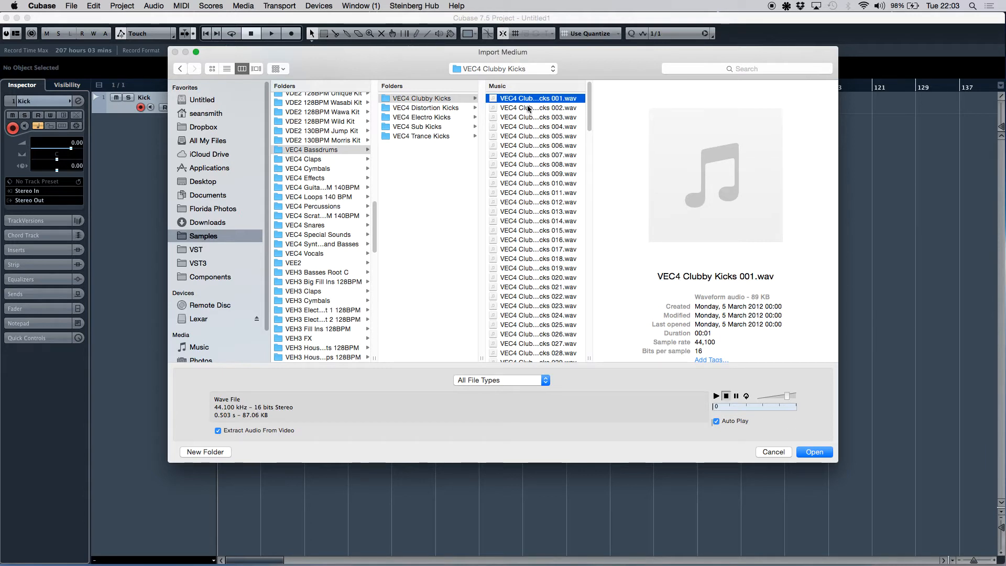
click(816, 456)
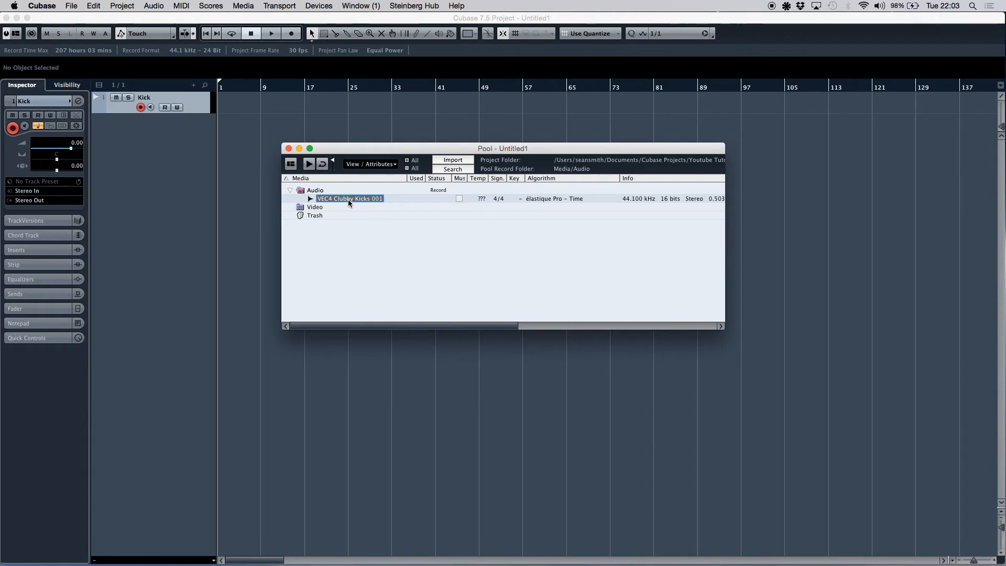
Place the VEC4 Clubby Kicks 001 sample from the pool at bar 1 on the Kick track and deselect it.
drag(348, 199, 225, 111)
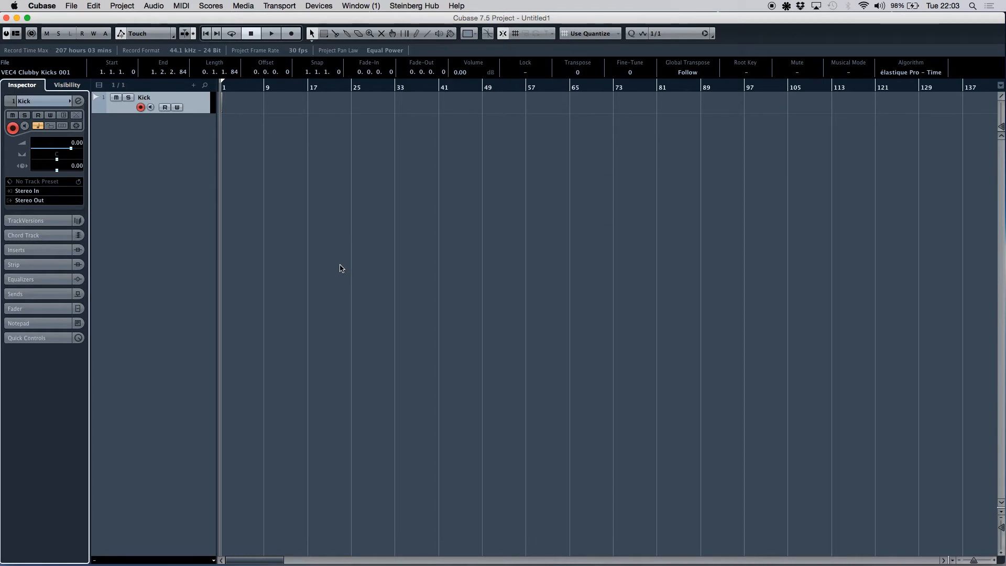
key(h)
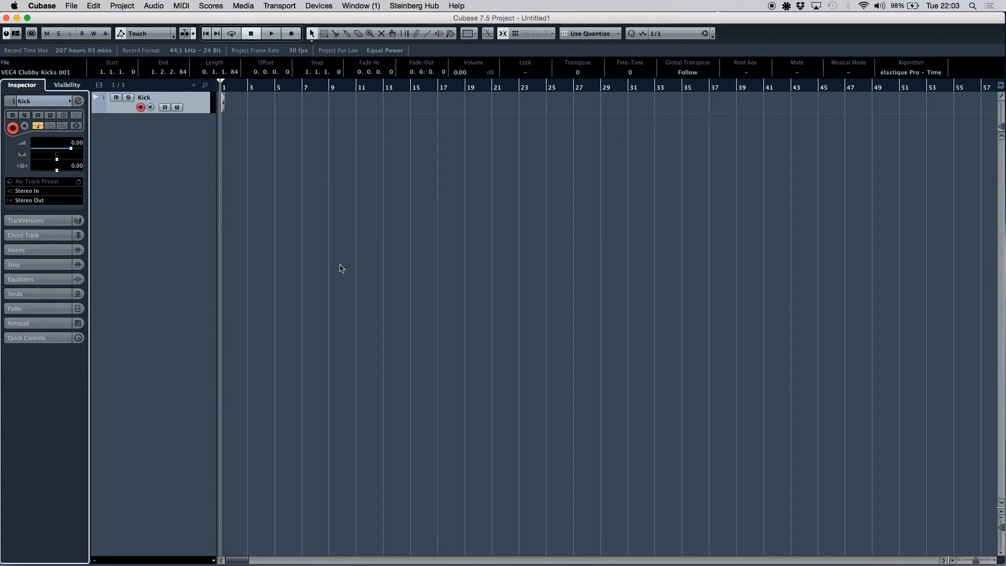
key(h)
key(h)
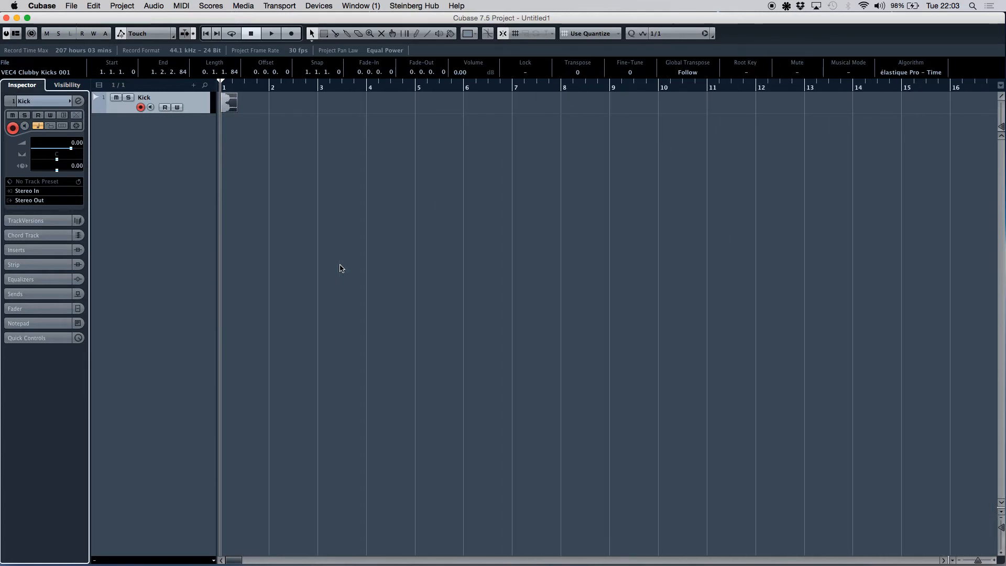
key(h)
key(h)
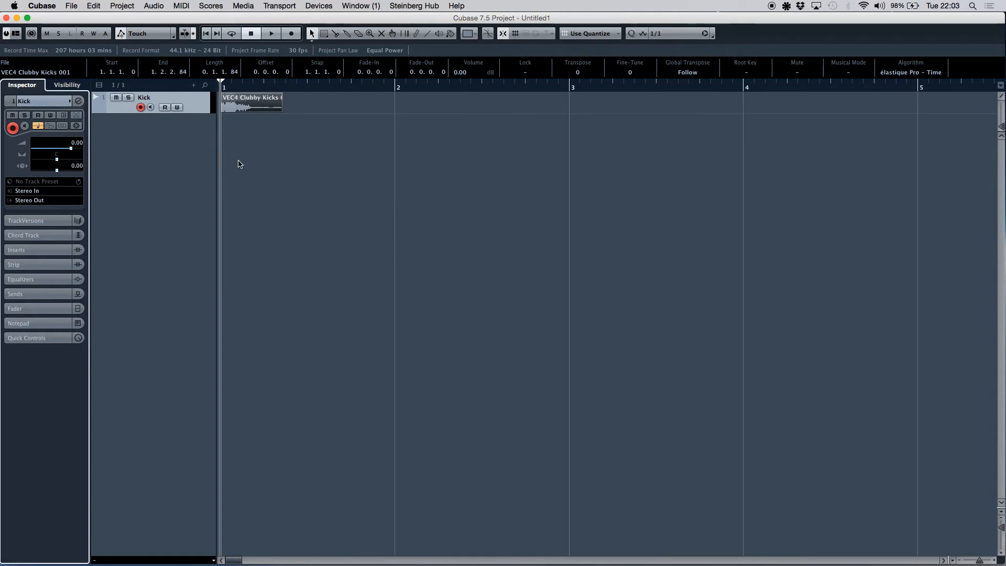
click(222, 139)
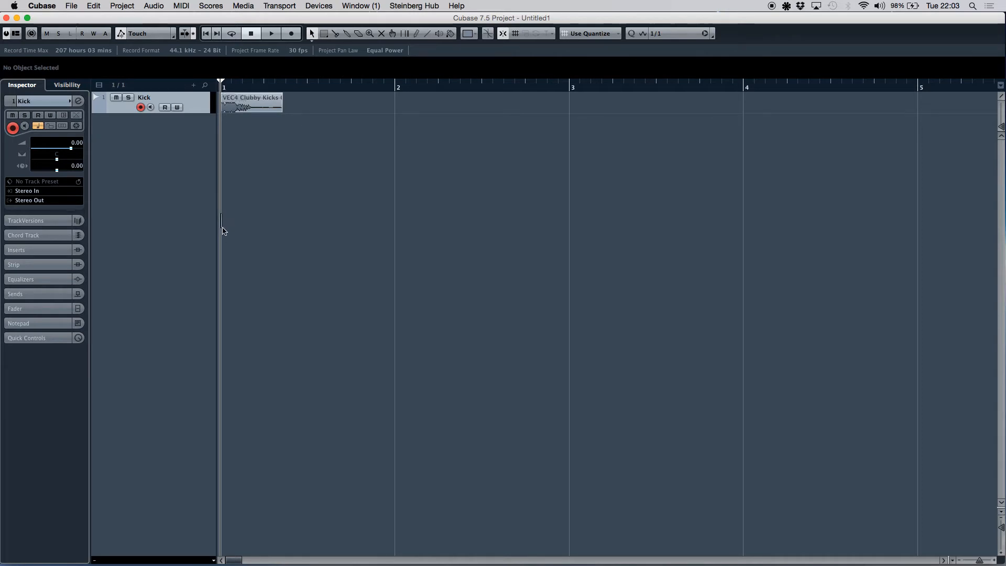
mouse_move(220, 88)
mouse_down()
mouse_move(221, 108)
mouse_move(221, 78)
mouse_move(230, 87)
mouse_up()
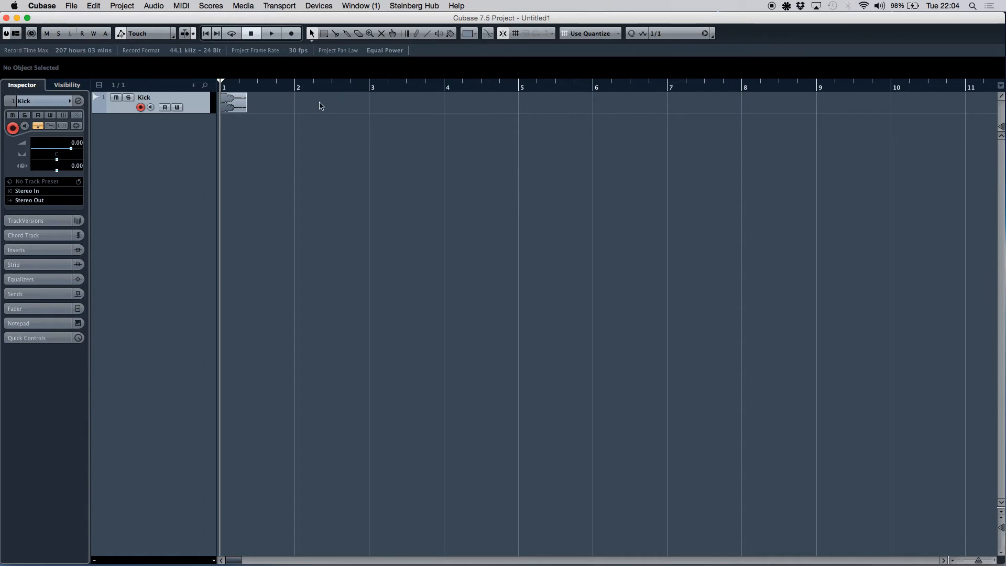
click(276, 91)
click(336, 91)
click(460, 90)
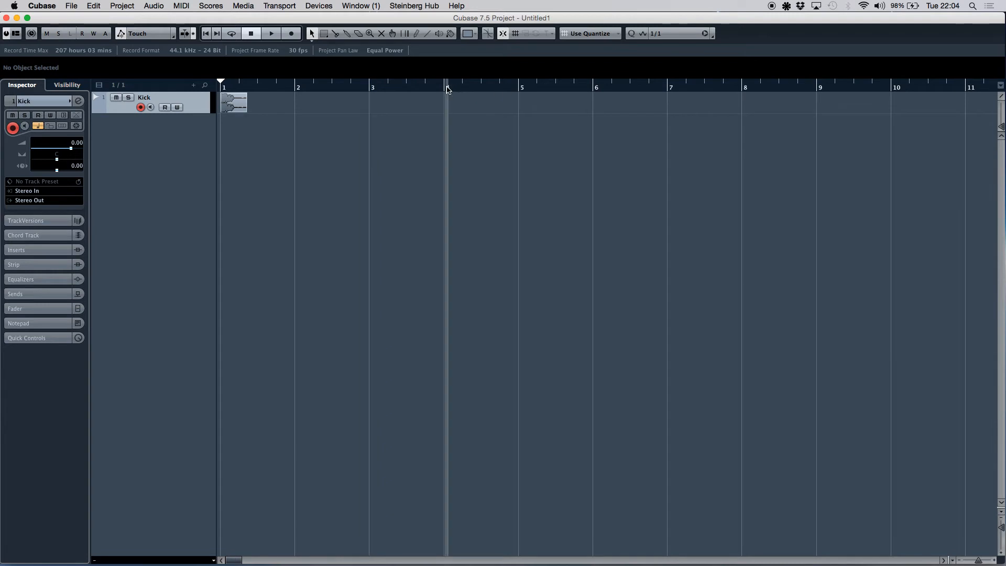
click(515, 89)
click(222, 91)
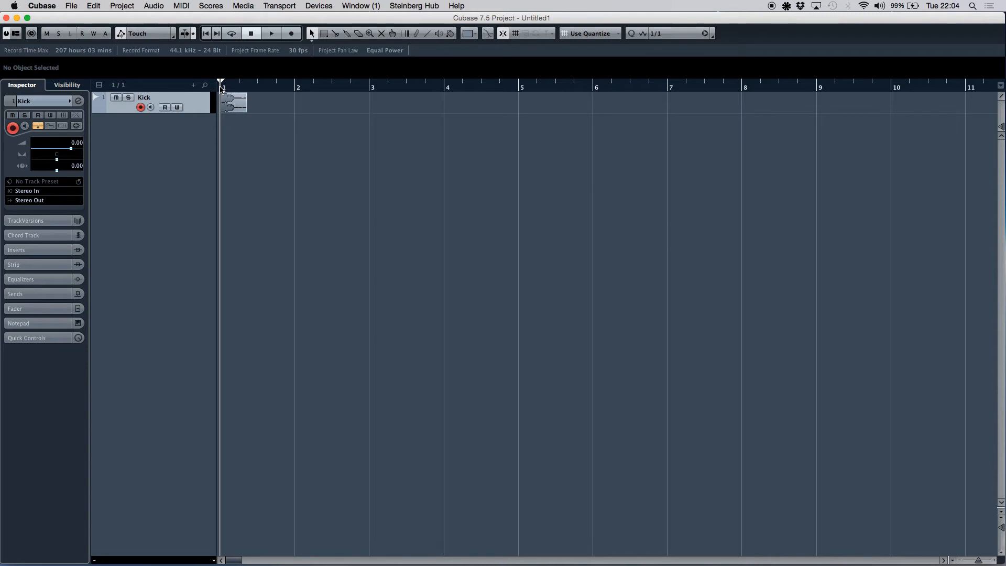
Set the project's quantize value to 1/4 for the kick at bar 1.
mouse_move(221, 87)
mouse_down()
mouse_move(221, 74)
mouse_move(221, 103)
mouse_up()
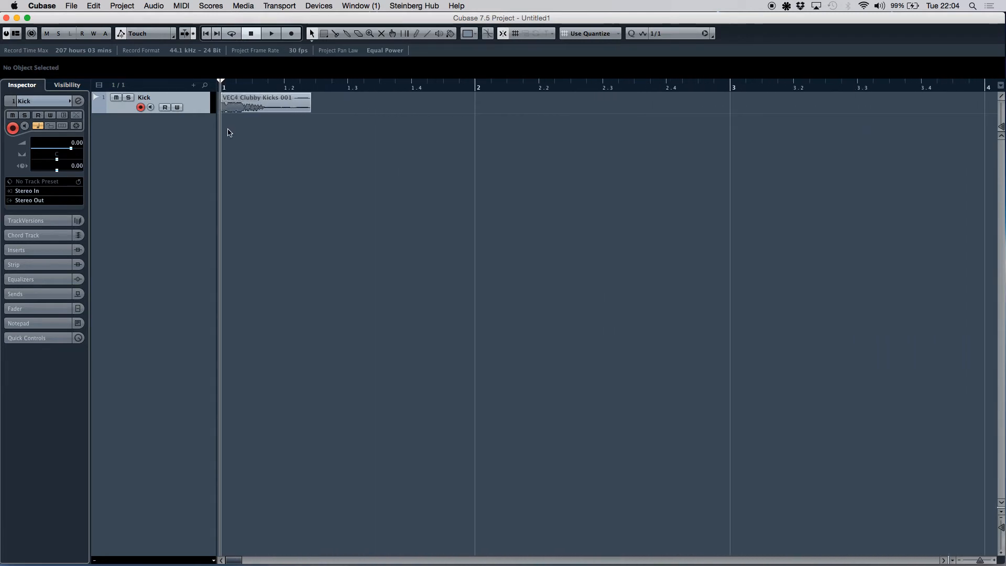
click(670, 34)
click(672, 53)
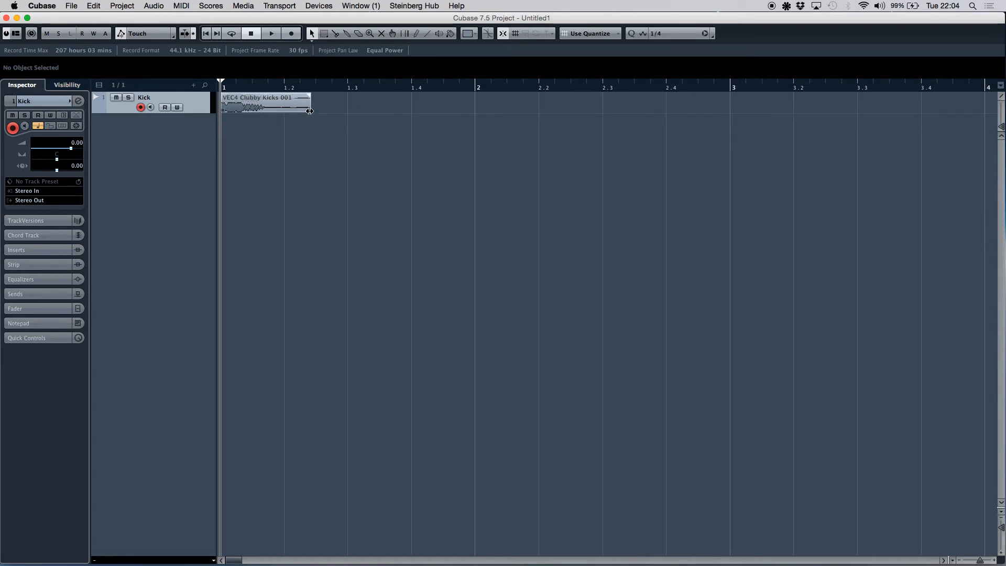
click(665, 35)
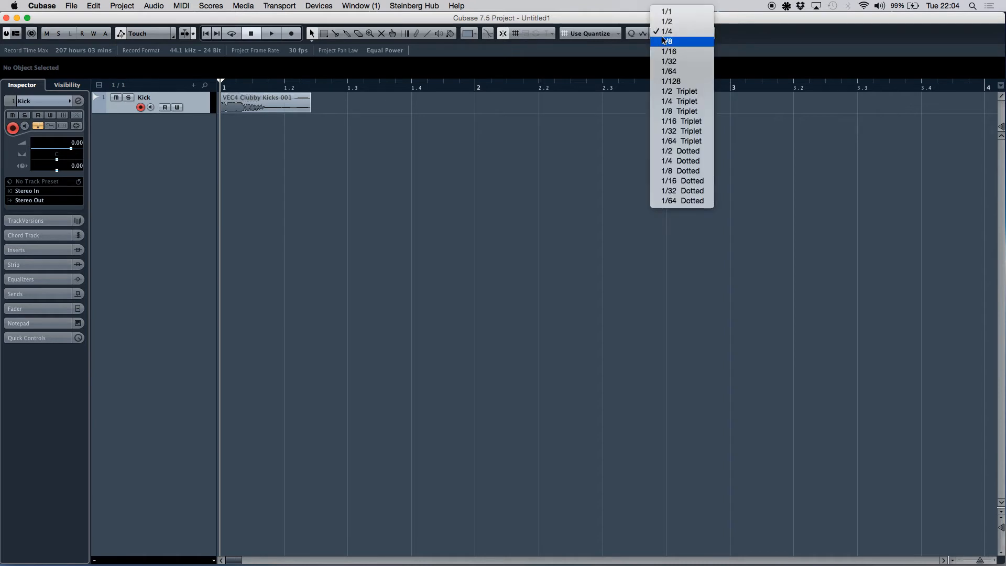
click(728, 43)
click(667, 35)
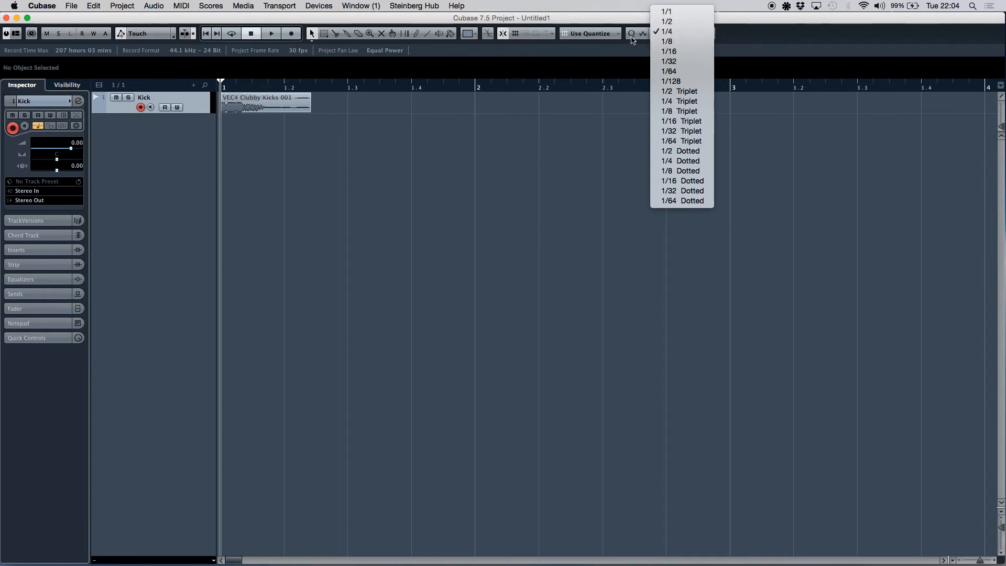
click(677, 33)
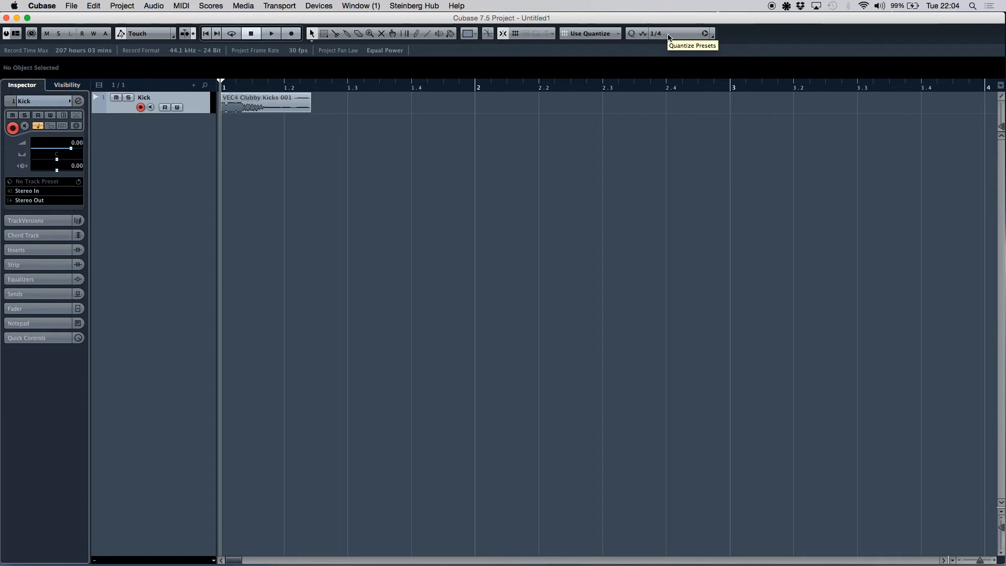
click(669, 35)
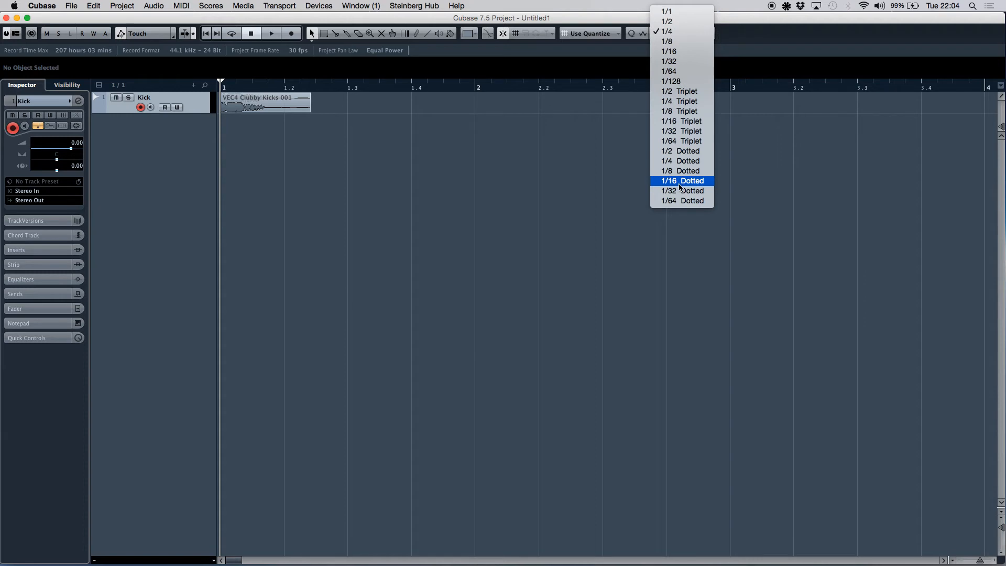
click(311, 112)
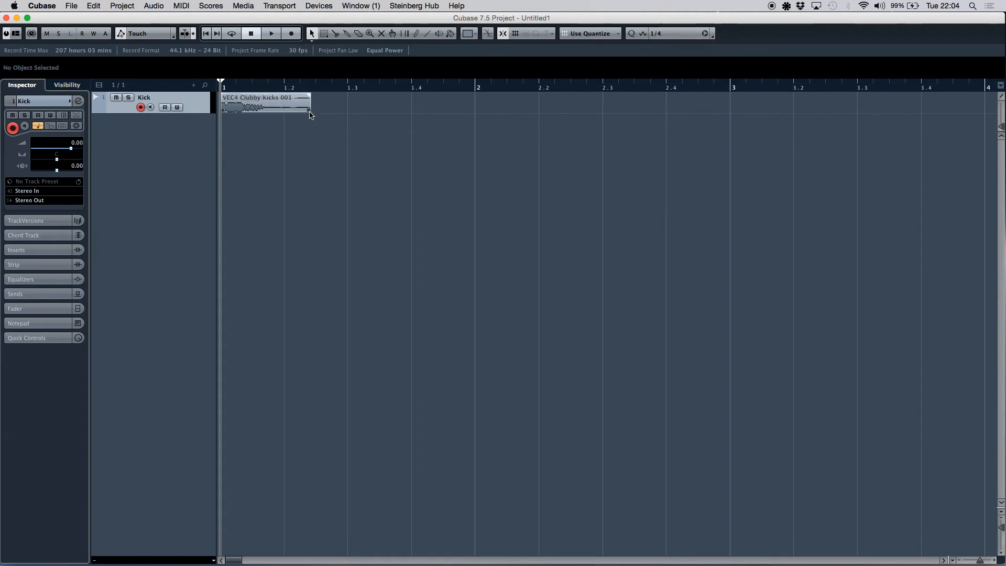
Trim the end of the kick event to beat 1.2 with snap enabled so it lasts exactly one beat.
mouse_move(311, 112)
mouse_down()
mouse_move(285, 112)
mouse_move(353, 114)
mouse_move(305, 108)
mouse_up()
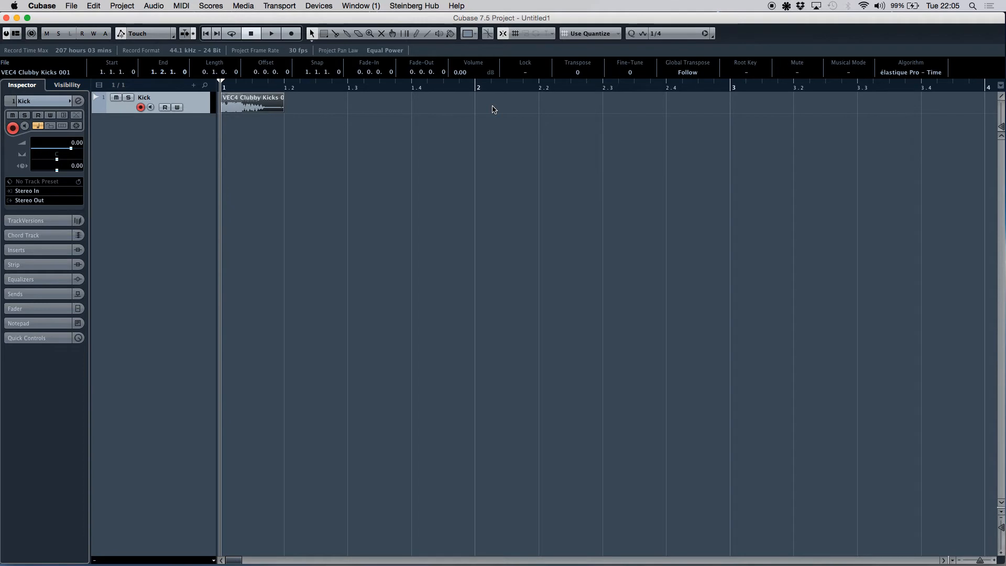
drag(283, 108, 305, 108)
click(502, 33)
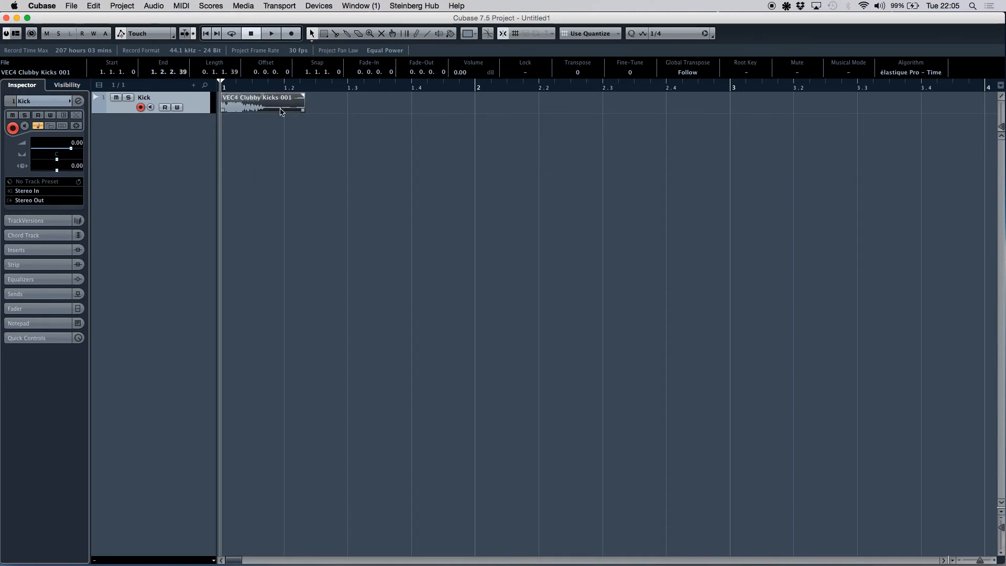
drag(301, 111, 284, 111)
Duplicate the one-beat kick event three times to fill the four beats of bar 1.
key(super+d)
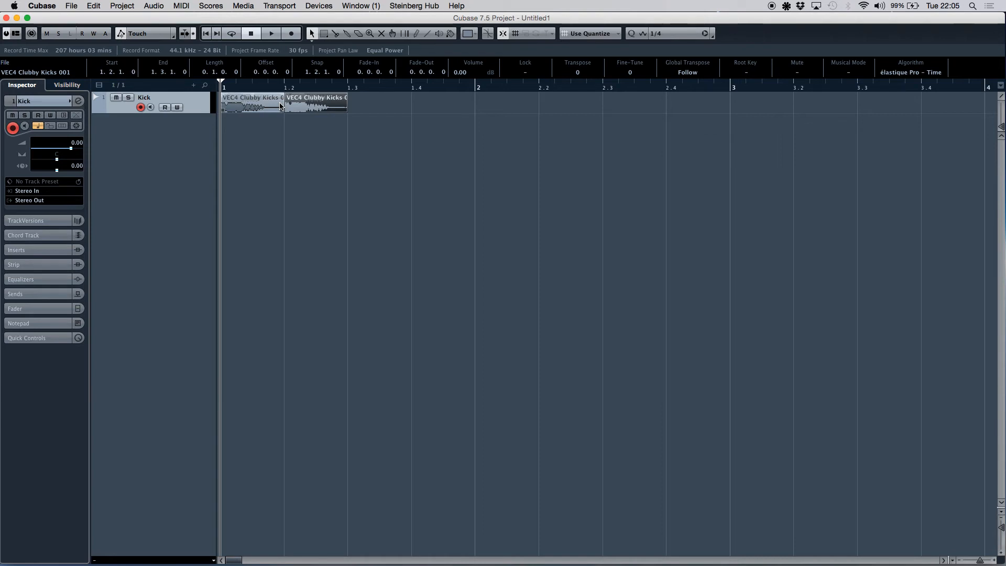
key(super+d)
key(super+d)
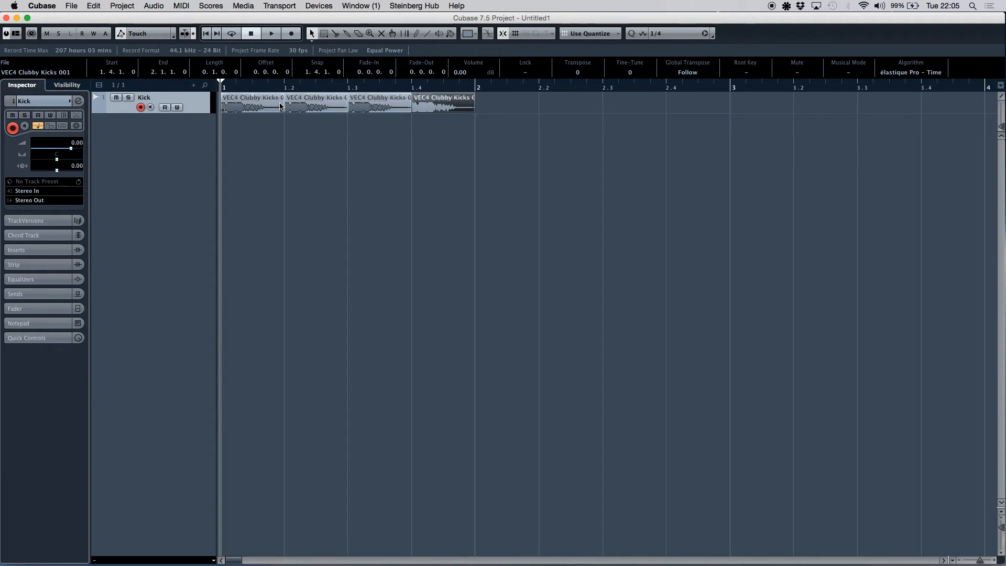
click(516, 106)
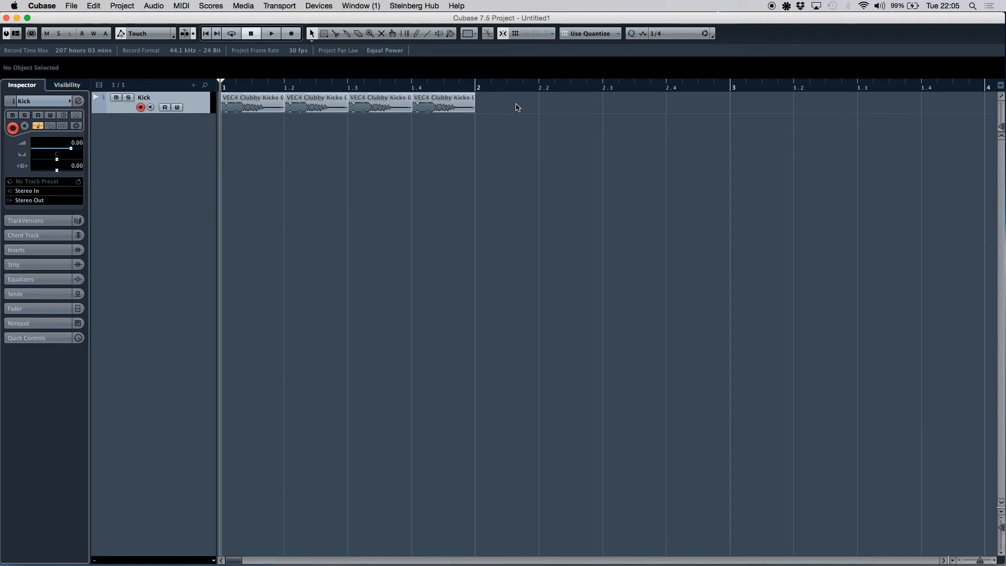
Duplicate the last kick event of bar 1 four times to fill bar 2.
drag(508, 111, 467, 128)
key(super+d)
key(super+d)
key(super+d)
key(super+d)
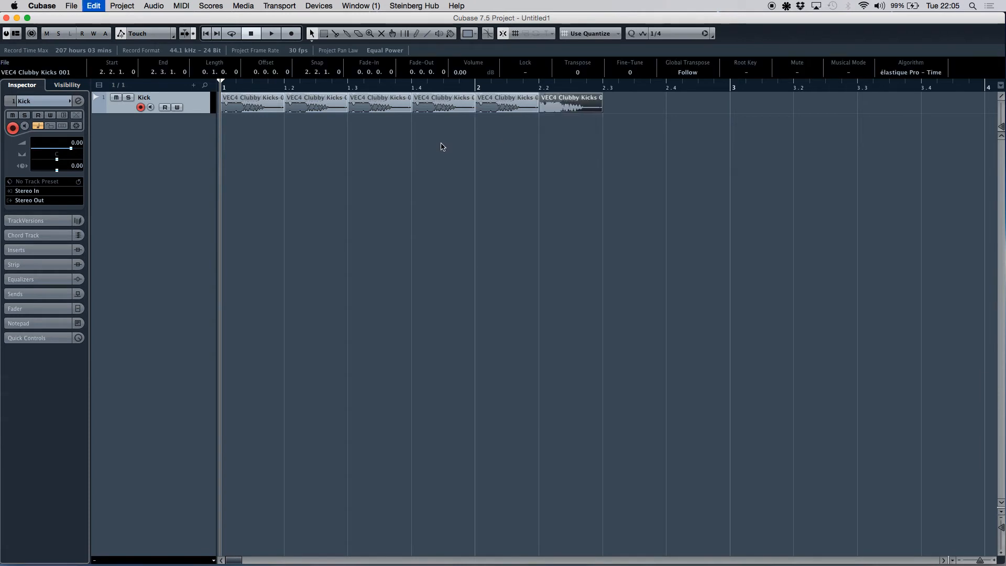
click(762, 112)
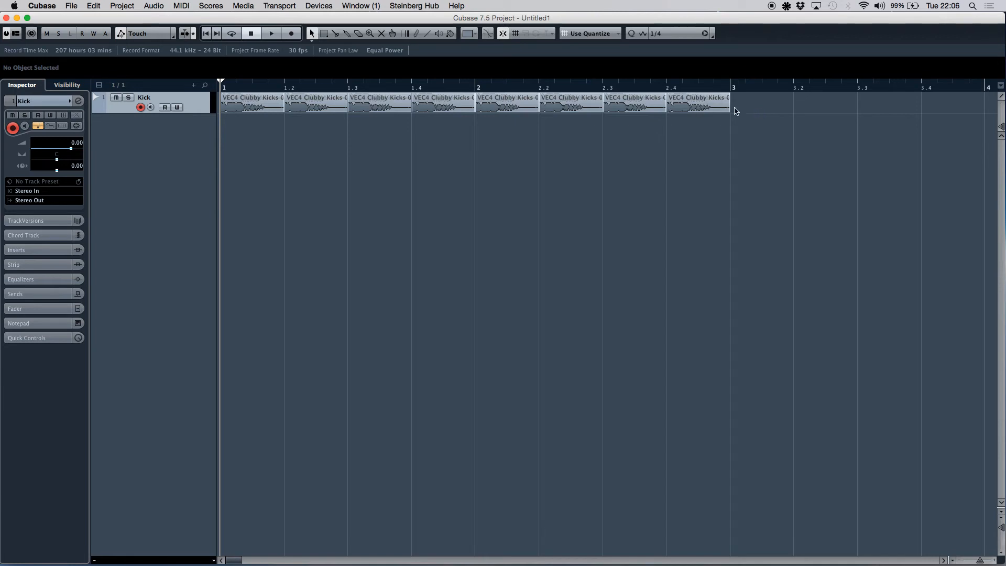
drag(766, 108, 223, 146)
click(774, 141)
drag(760, 102, 202, 213)
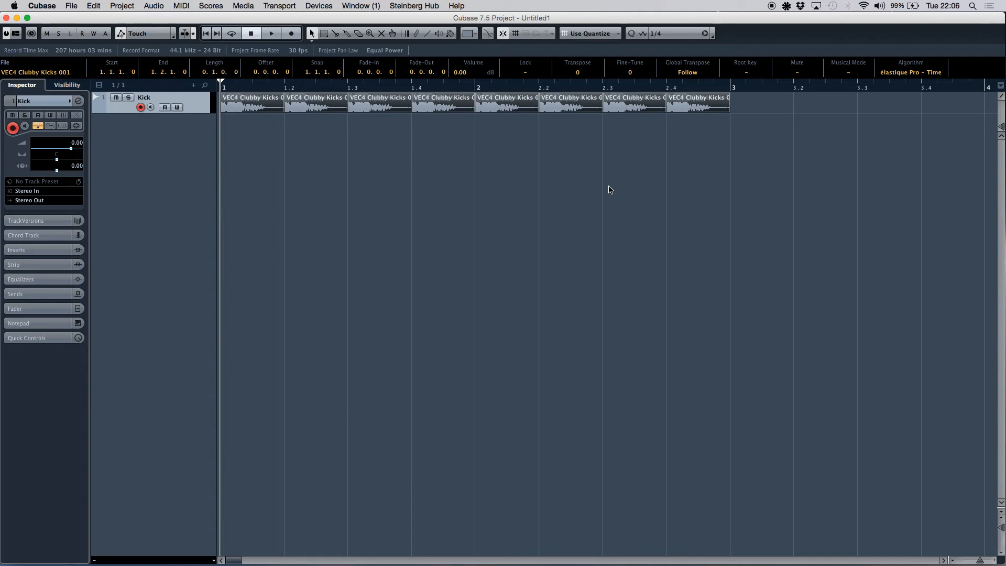
click(738, 145)
click(567, 108)
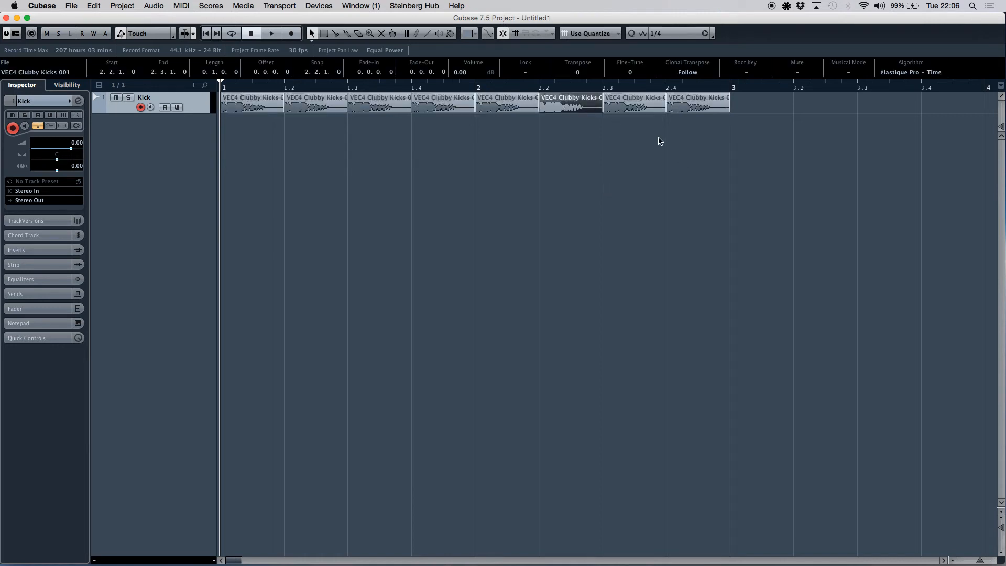
click(768, 128)
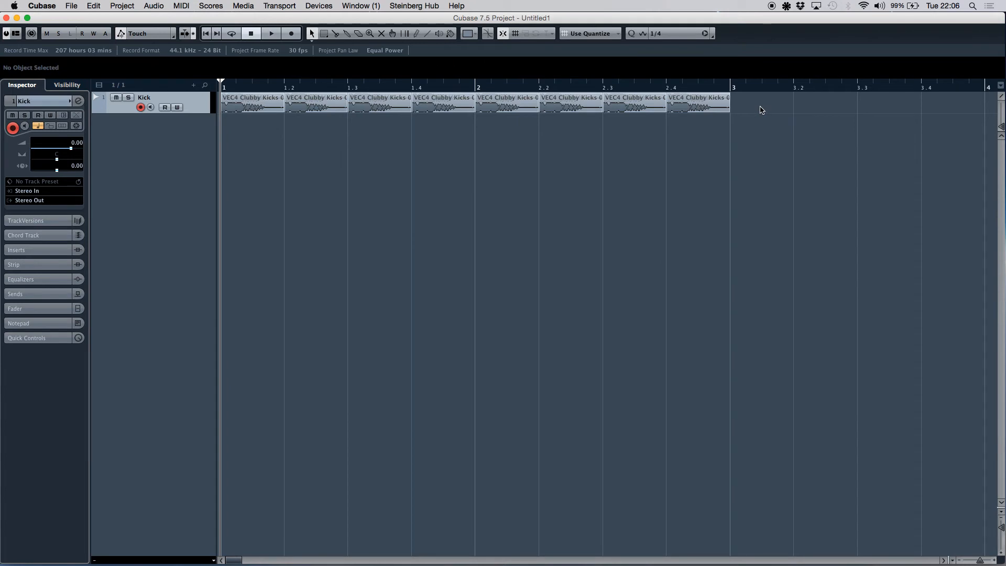
Select all eight kick events and combine them into one audio part with Events to Part.
drag(759, 103, 320, 178)
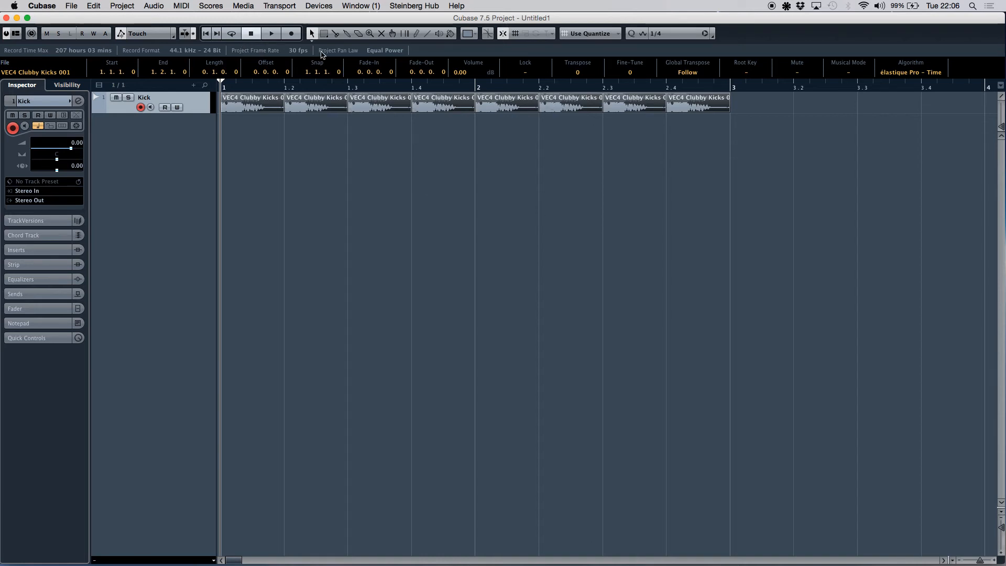
click(156, 6)
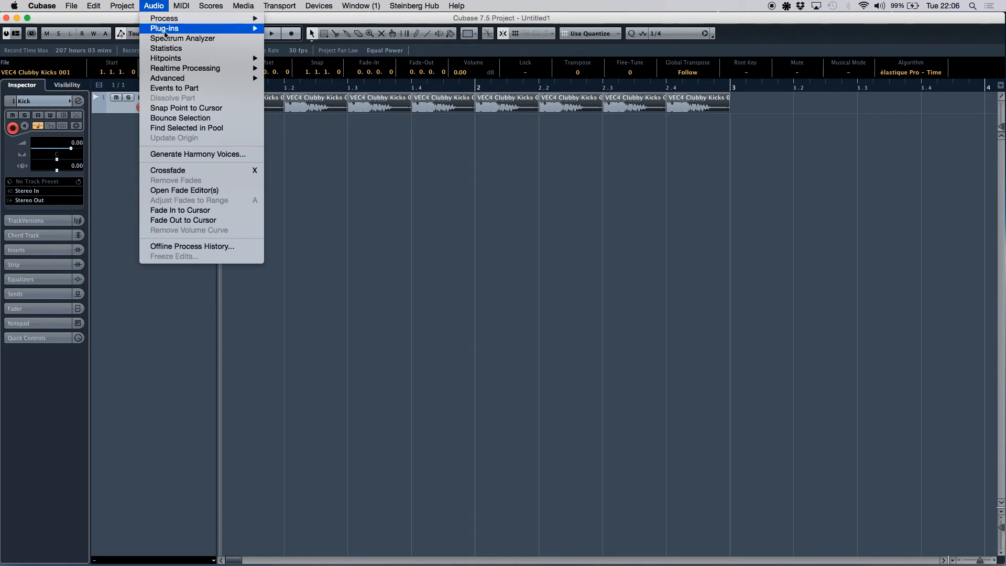
click(182, 92)
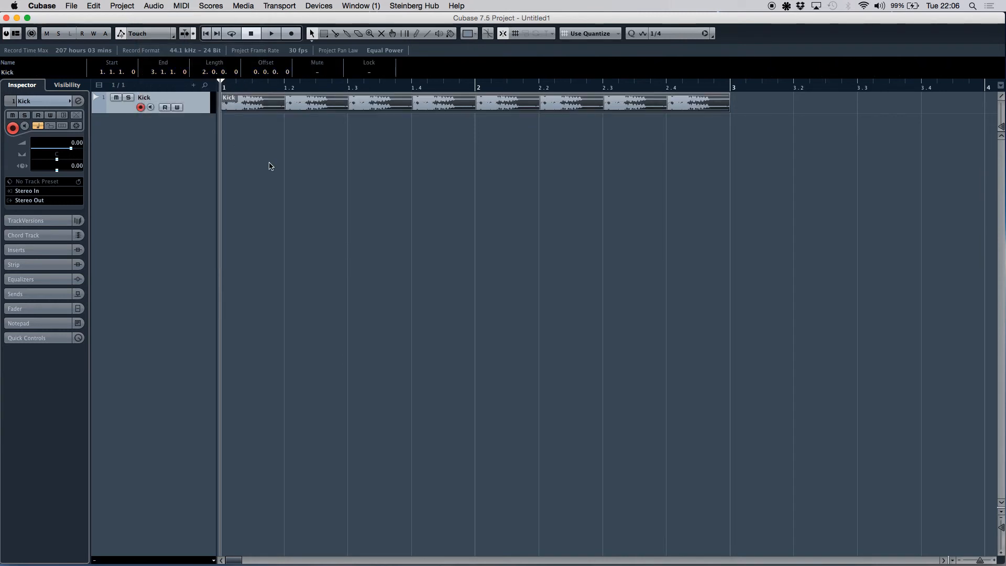
click(352, 162)
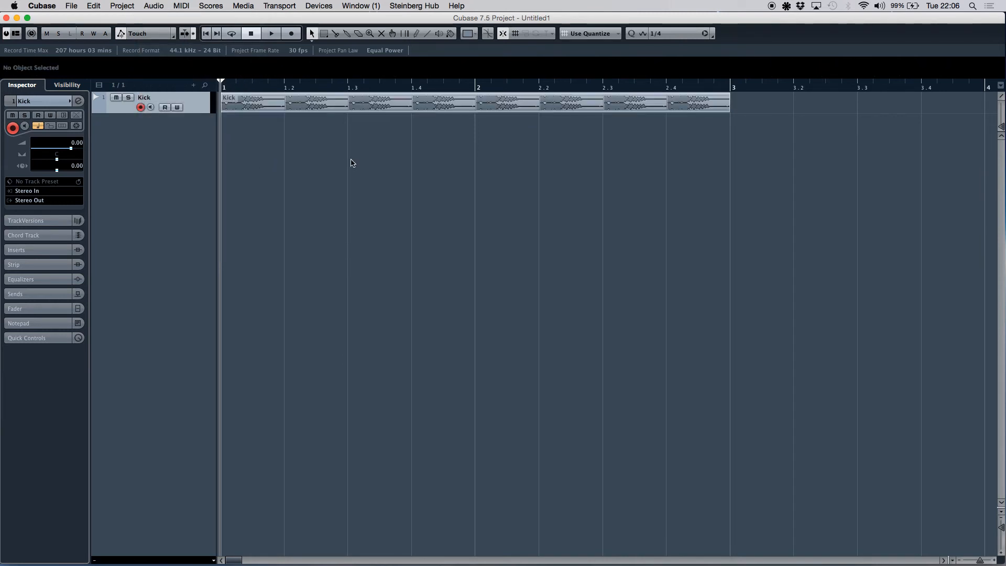
click(353, 110)
drag(315, 108, 274, 110)
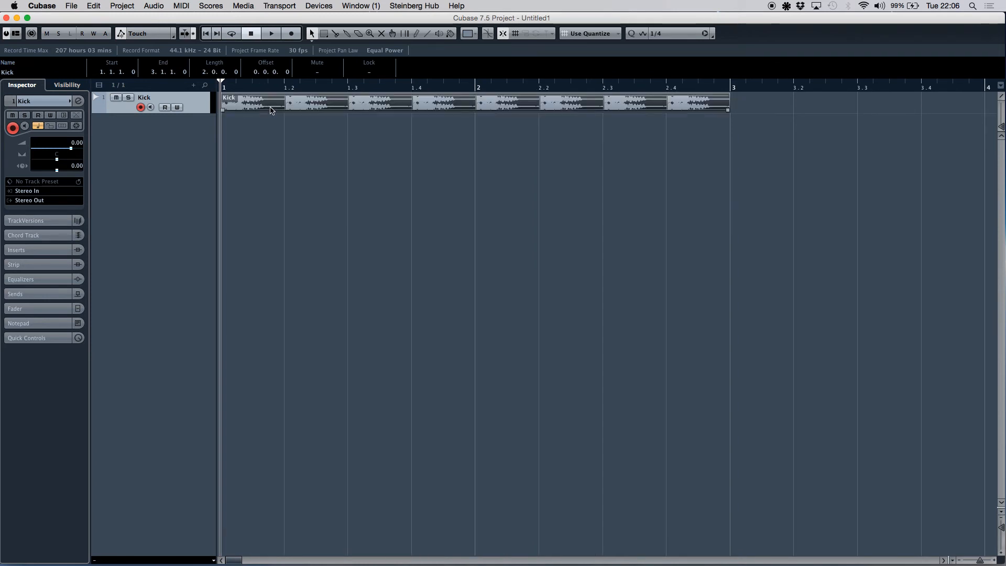
click(356, 133)
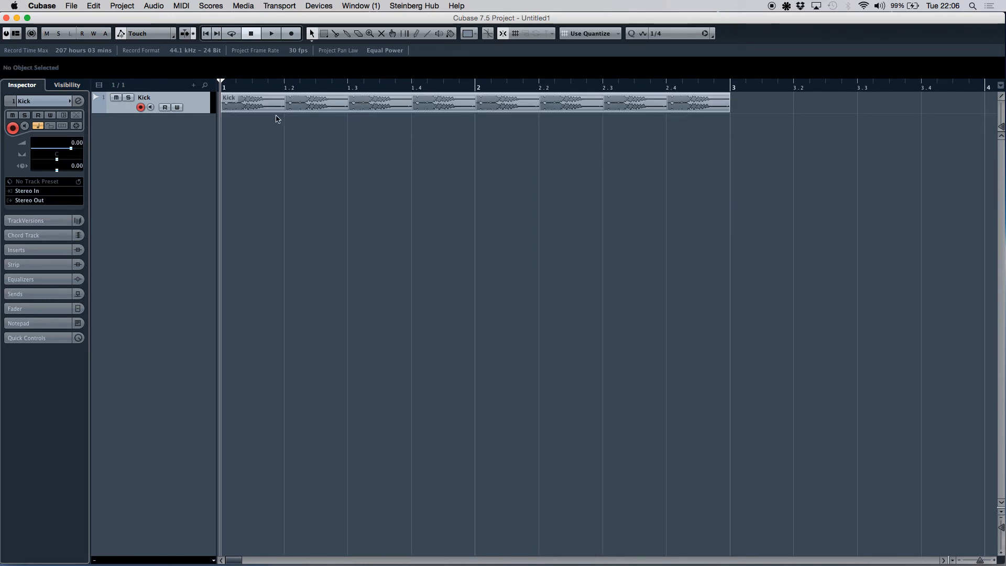
drag(327, 110, 303, 108)
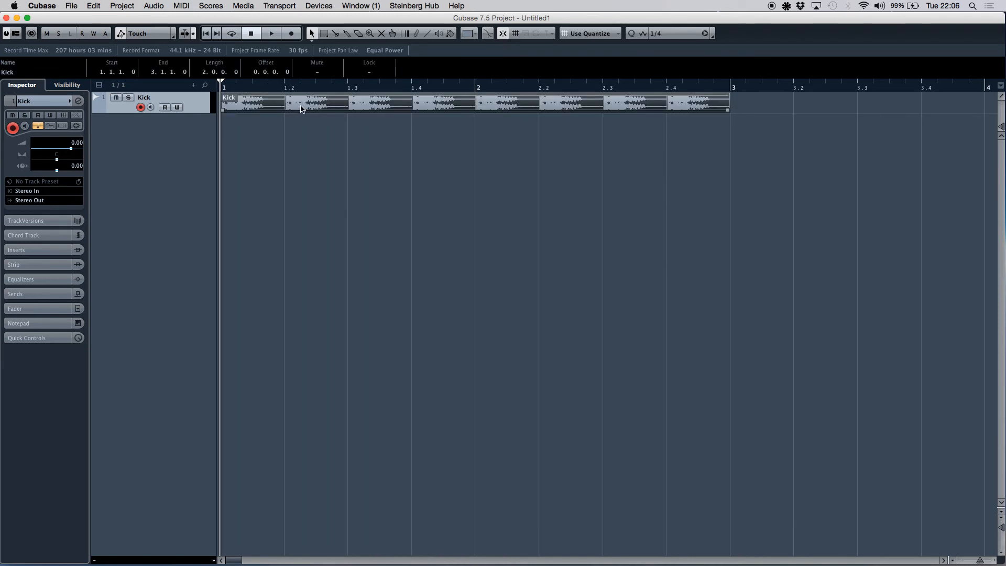
Open the Kick part in the Audio Part Editor and examine the individual kick events inside it.
double_click(302, 108)
click(433, 237)
click(503, 233)
click(607, 231)
click(746, 240)
click(623, 238)
click(503, 236)
click(416, 239)
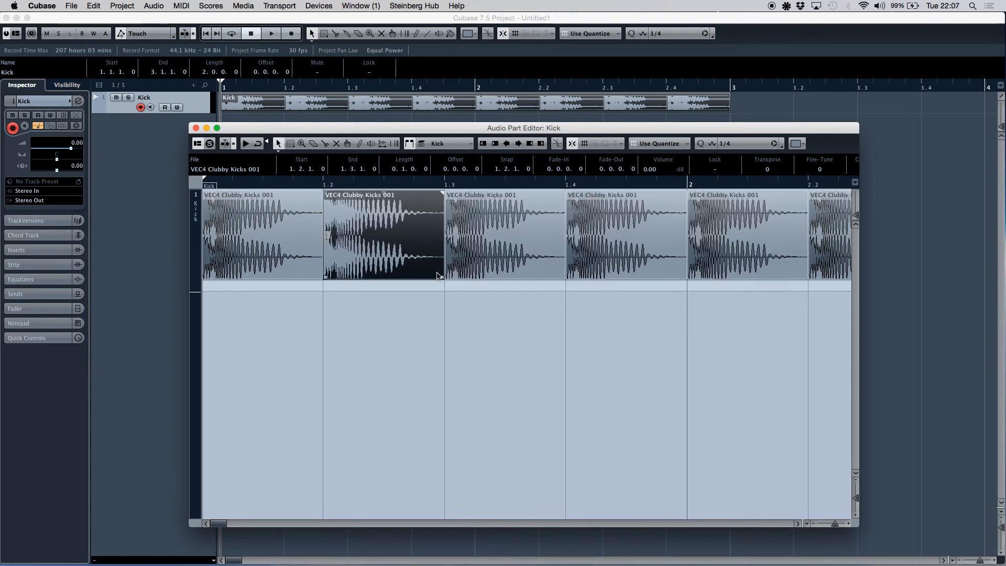
Try shortening the second kick inside the part, return its end to beat 1.3 and leave the editor.
click(572, 144)
drag(442, 278, 350, 278)
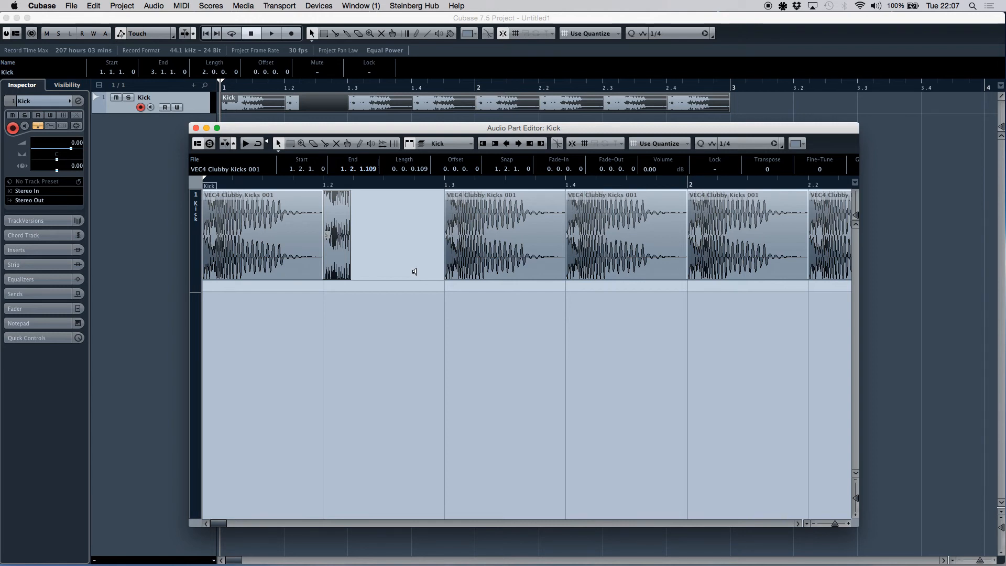
drag(414, 272, 443, 276)
click(470, 317)
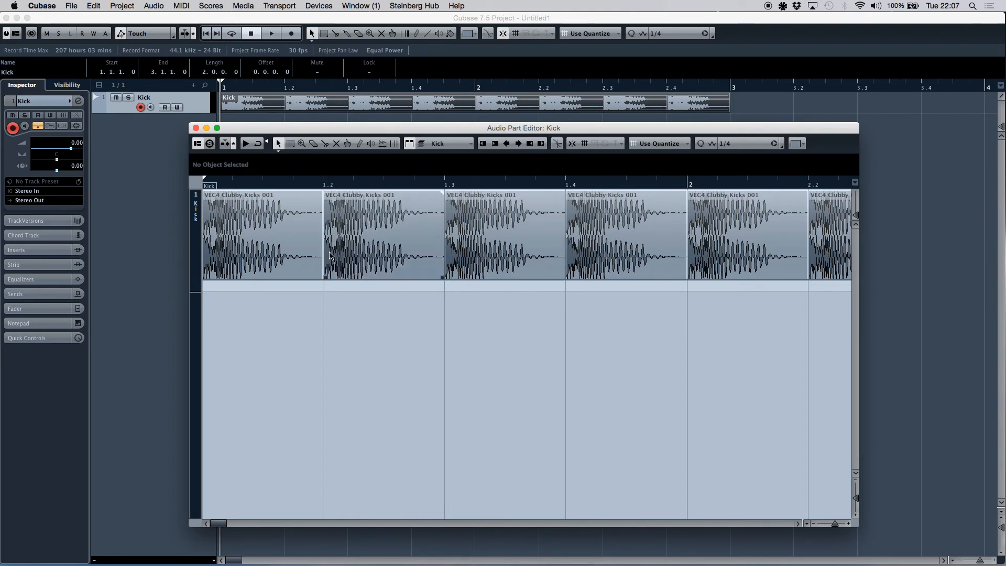
click(196, 129)
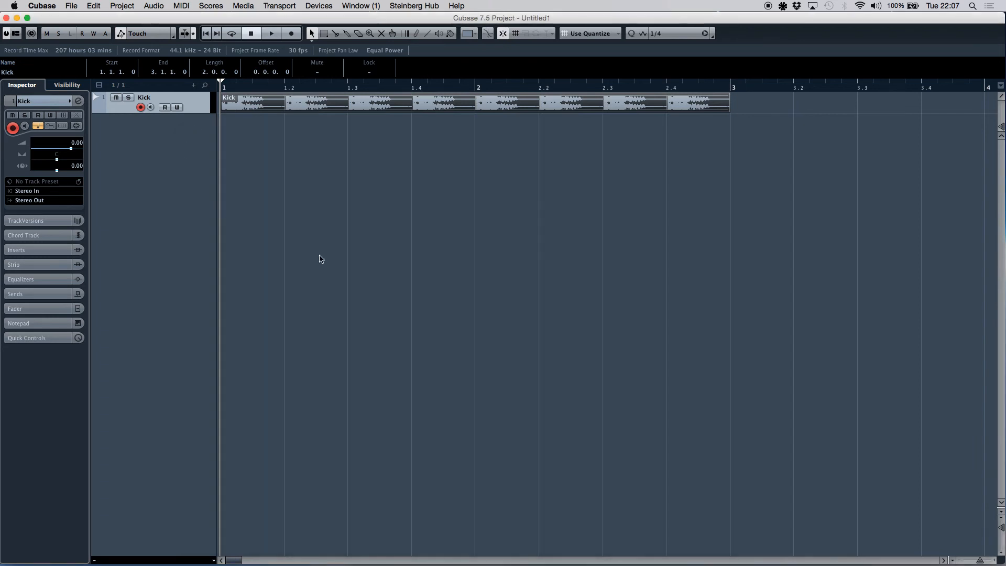
click(621, 209)
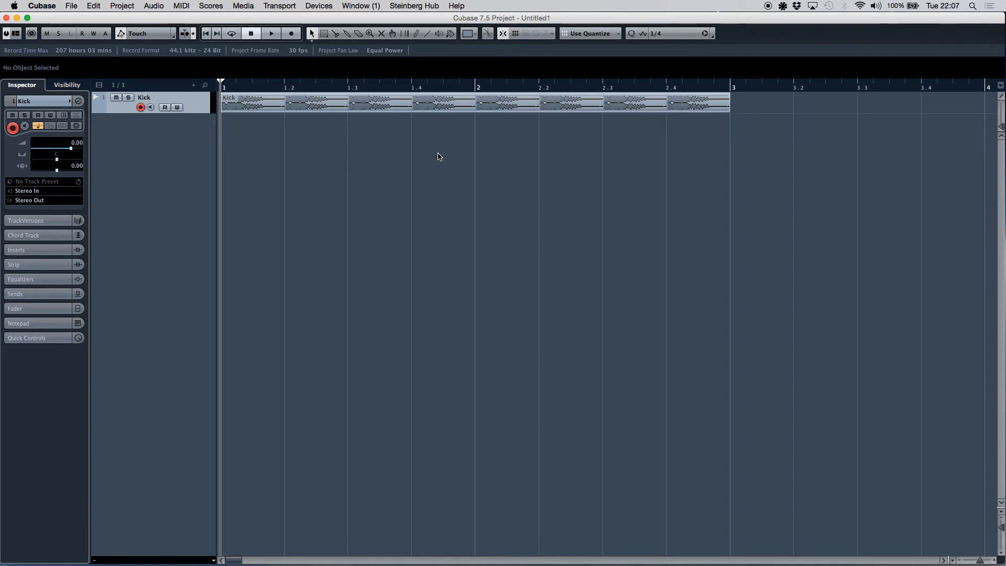
Activate the Split tool and set the quantize value to 1/16.
click(336, 33)
click(664, 33)
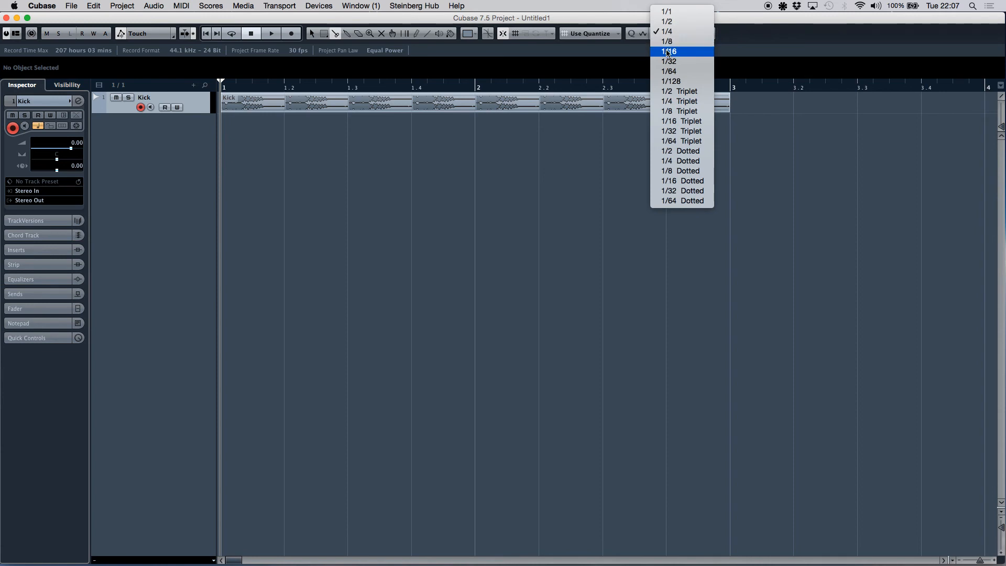
click(666, 50)
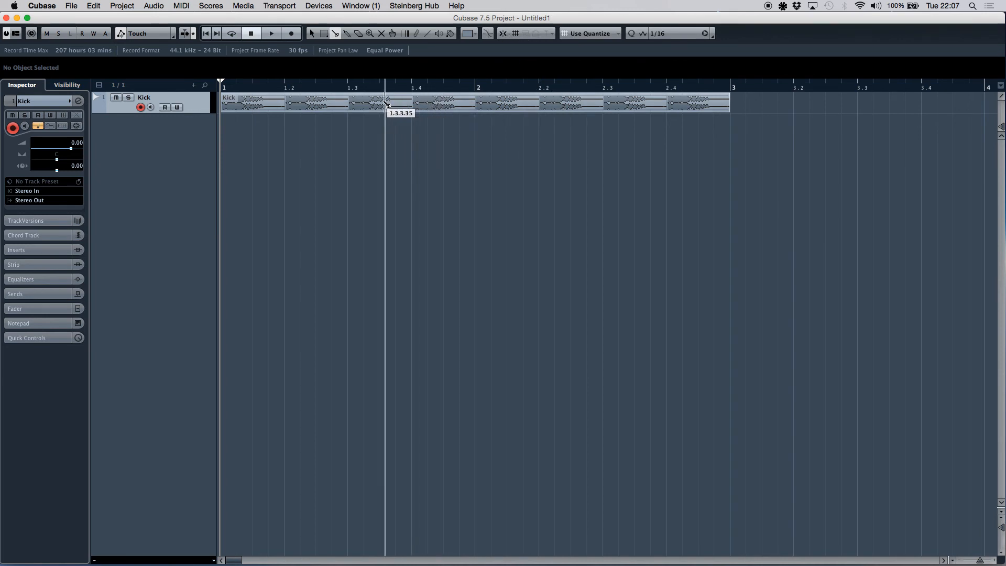
Try splitting the Kick part at four points between beat 1.3 and bar 2, and undo the splits.
click(366, 105)
click(394, 108)
click(442, 109)
click(462, 109)
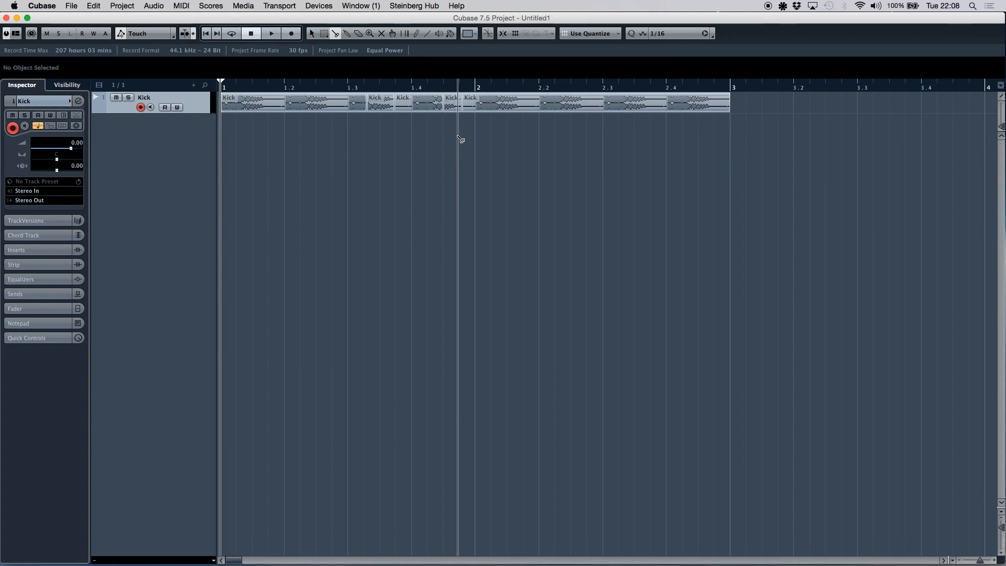
key(super+z)
key(super+z)
key(super+z)
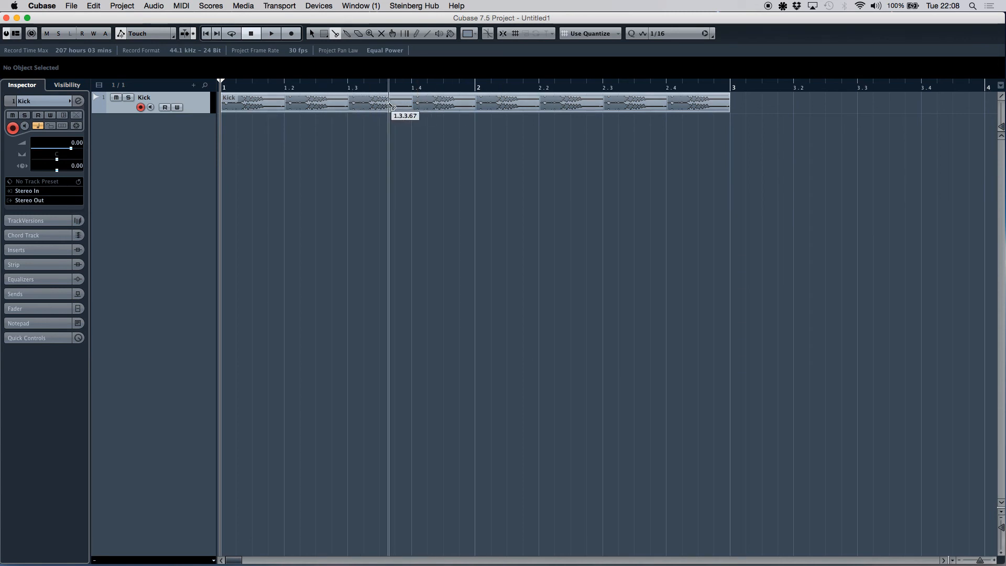
Switch back to the Object Selection tool.
right_click(435, 171)
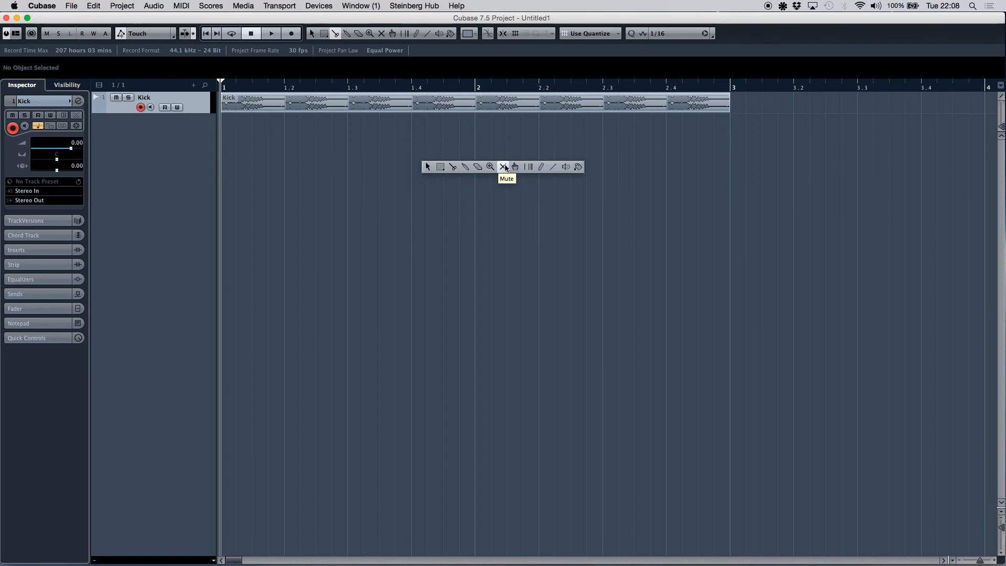
click(429, 167)
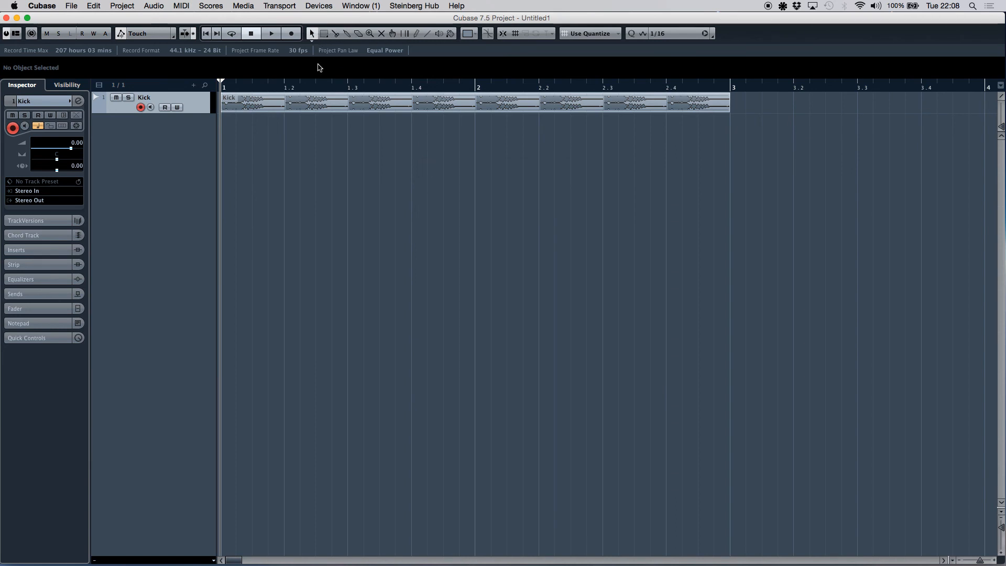
Bring up the toolbox over the empty arrangement and switch to the Range Selection tool.
right_click(429, 190)
click(457, 190)
right_click(432, 190)
click(443, 189)
right_click(402, 169)
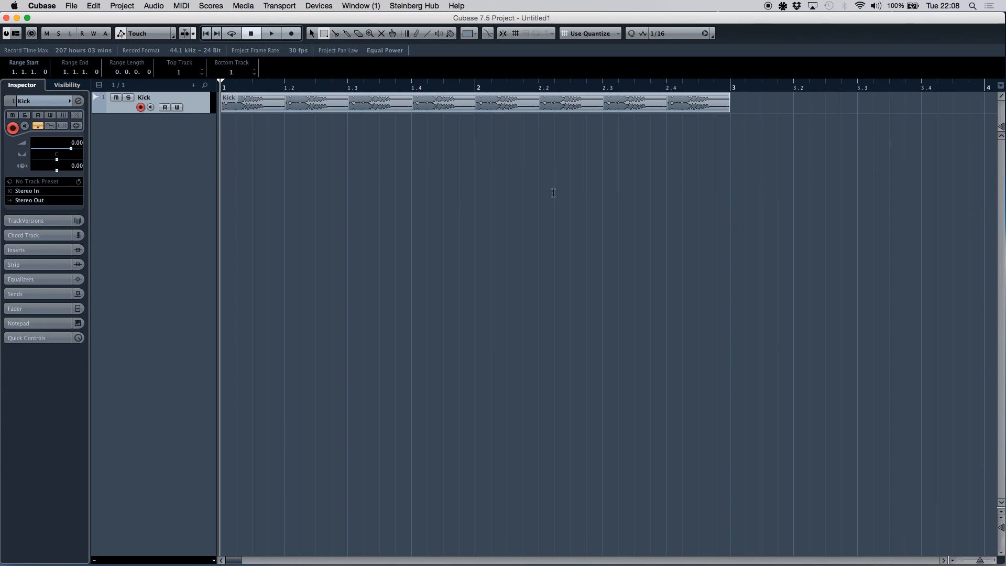
Activate the Mute tool, mute the two-bar Kick part and unmute it again.
right_click(474, 188)
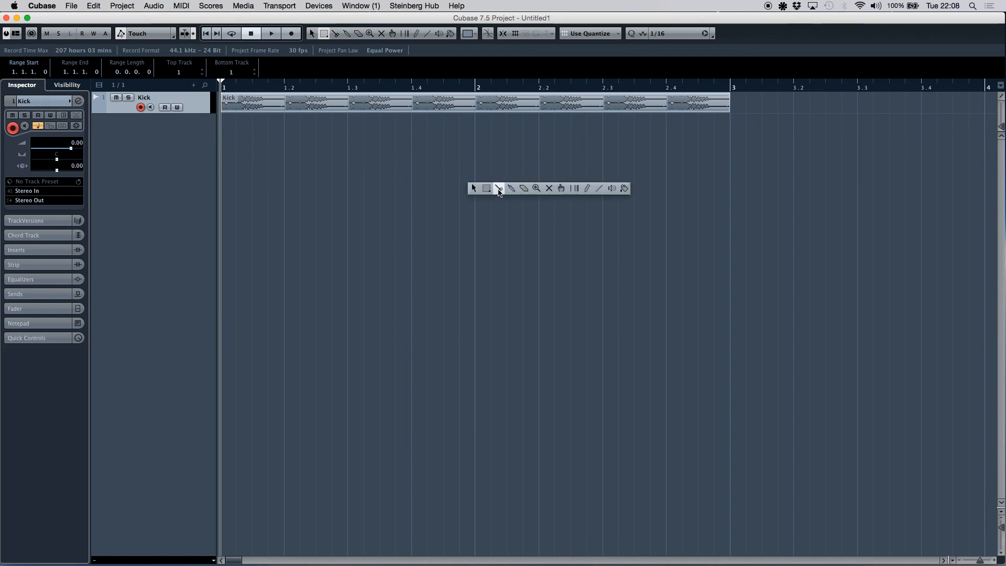
click(548, 188)
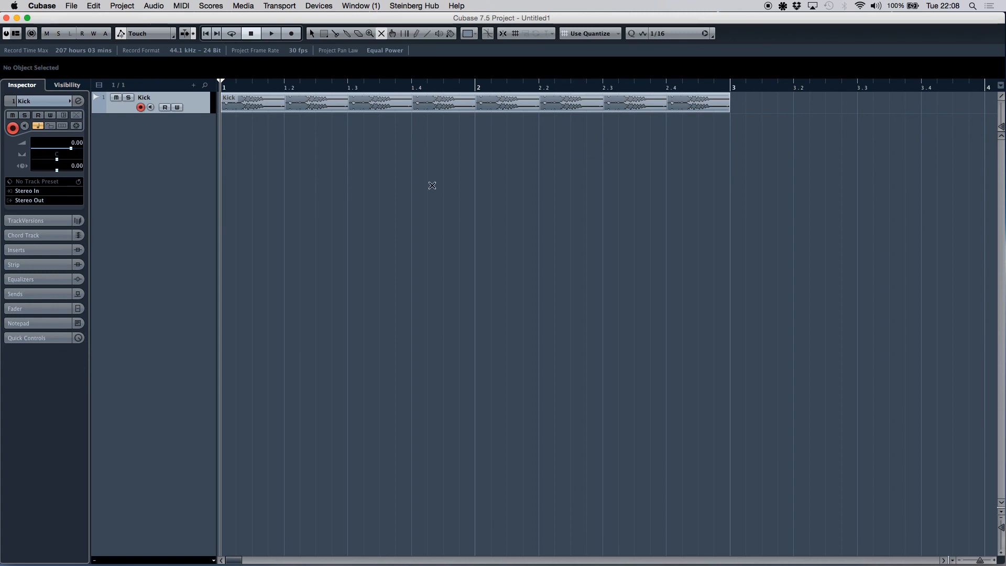
click(367, 105)
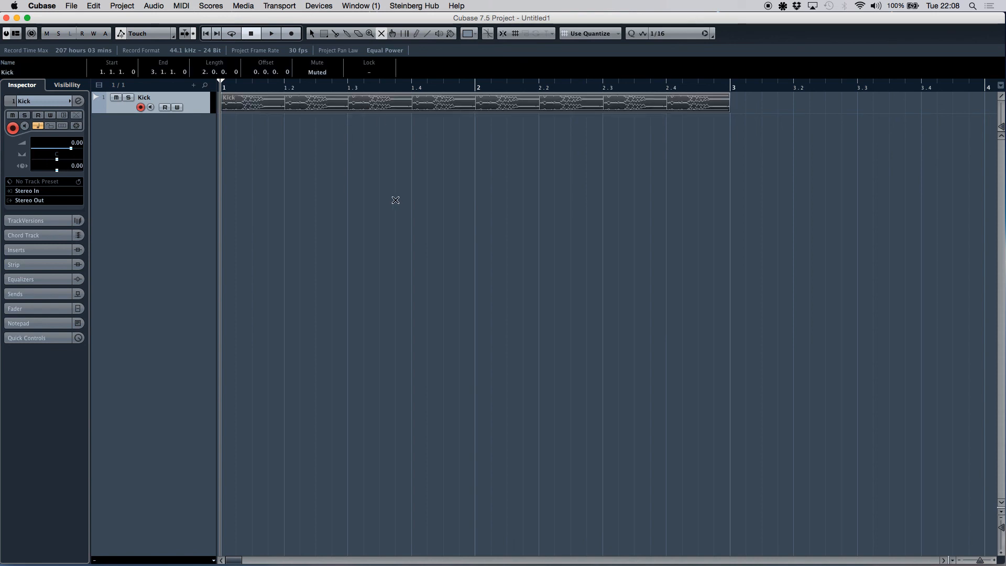
click(350, 106)
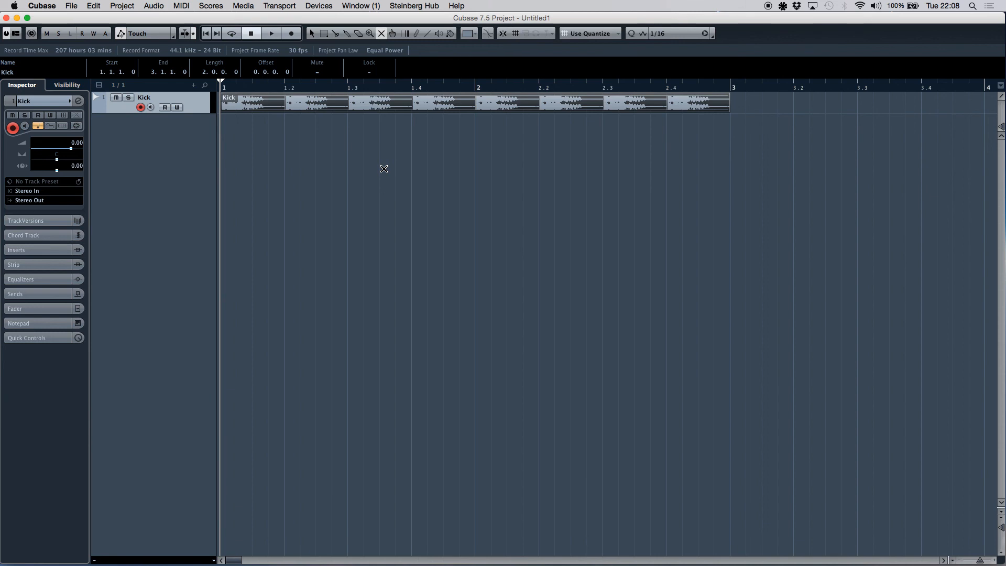
Play the Kick part briefly unmuted and again muted to compare, stop playback and unmute the part.
key(space)
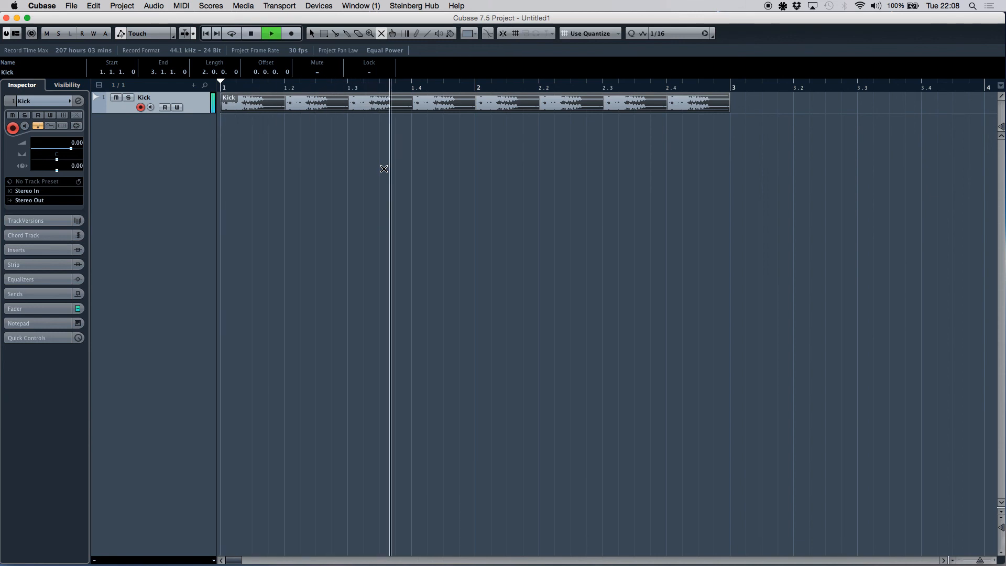
key(space)
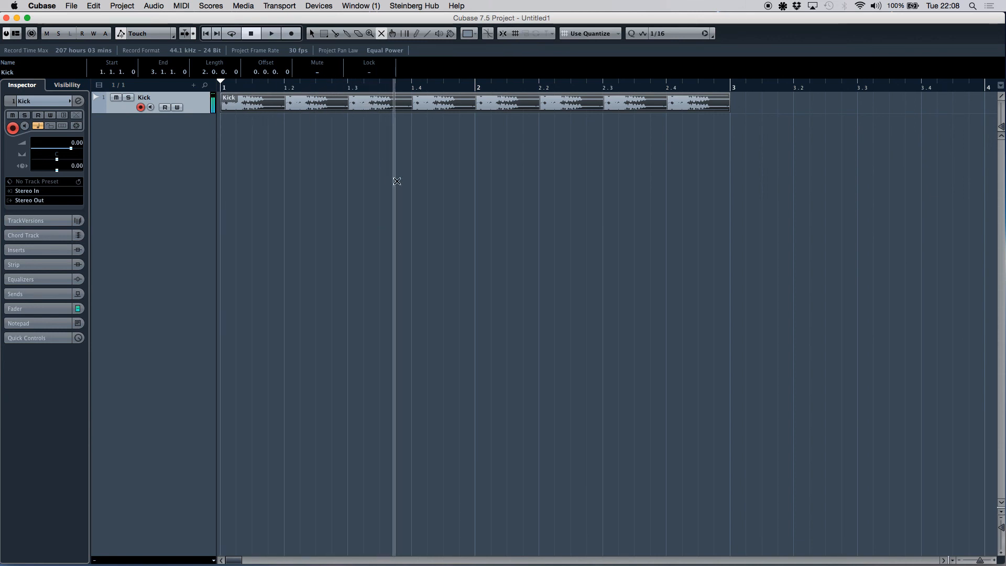
click(351, 106)
key(space)
key(space)
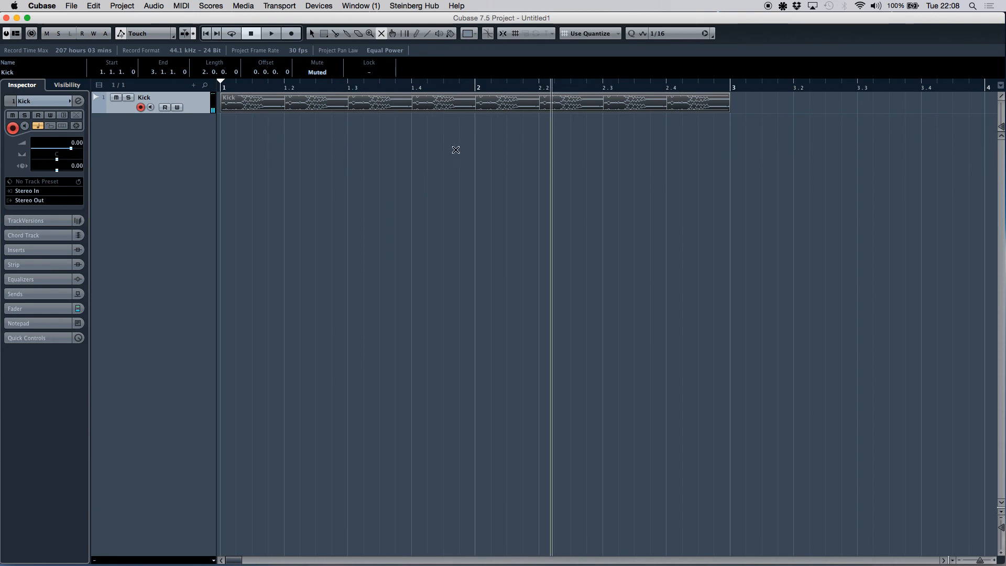
click(438, 106)
Switch back to the Object Selection tool and return the project cursor to bar 1.
key(1)
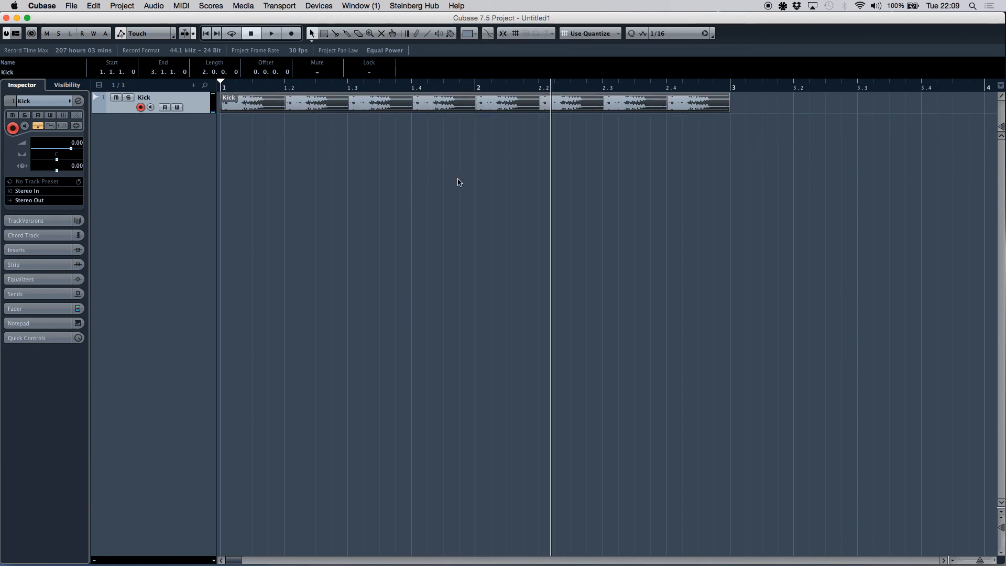
click(207, 33)
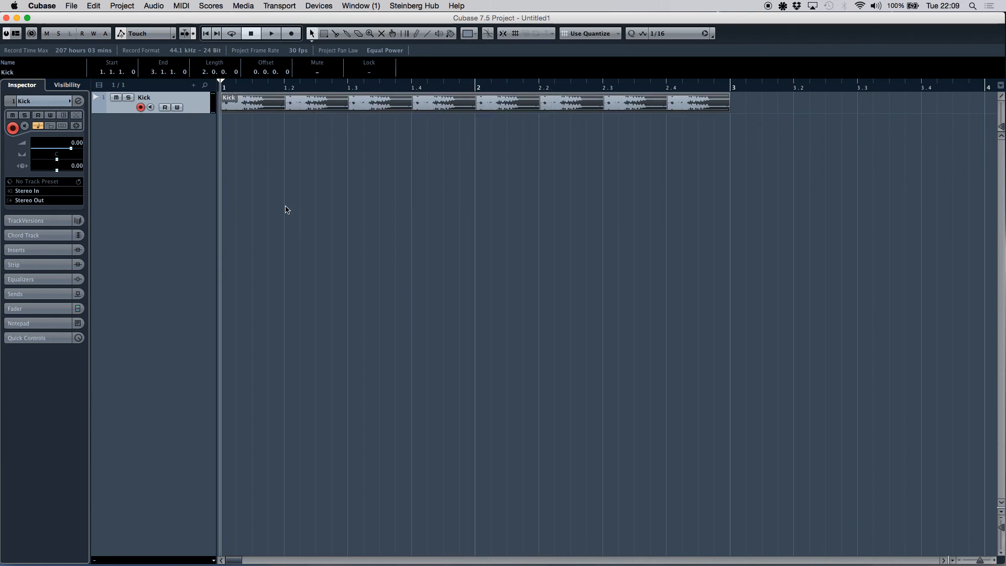